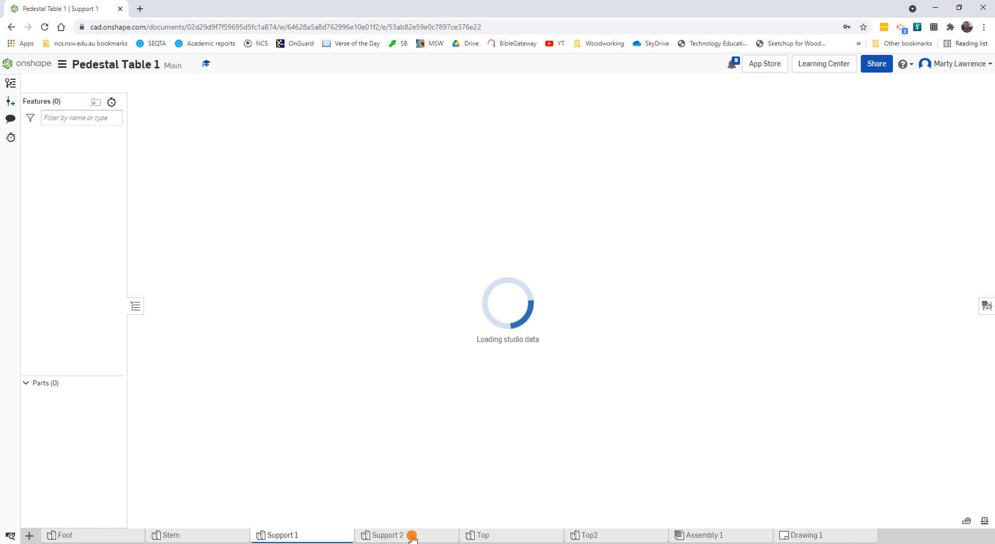
- Review the Support 2, Top and Top2 part studios and the assembled pedestal table in Assembly 1
left_click(411, 535)
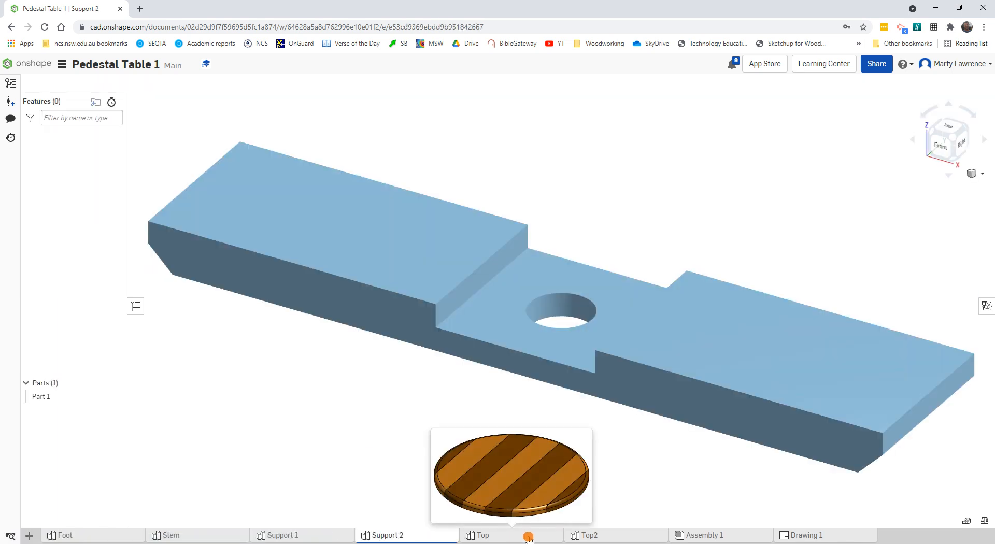
left_click(531, 536)
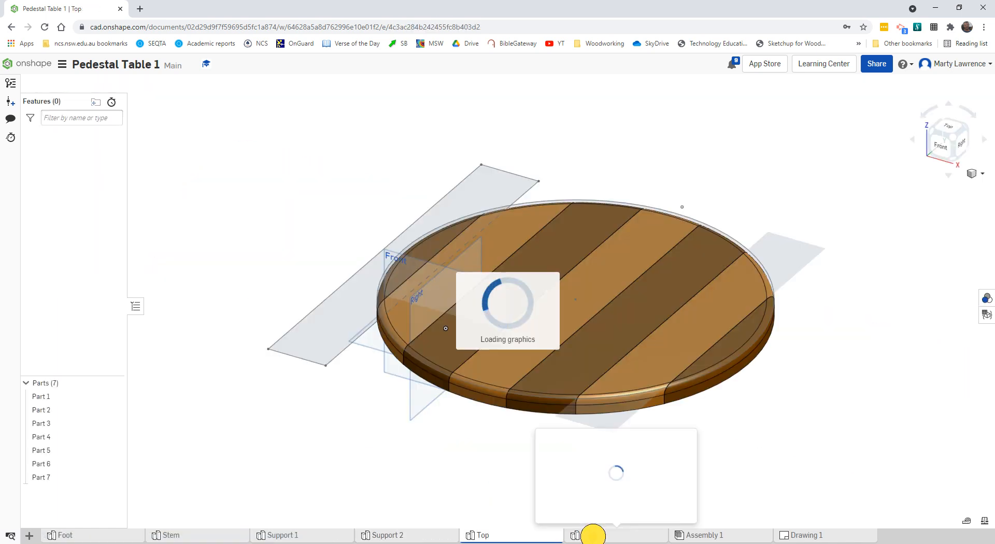
left_click(632, 536)
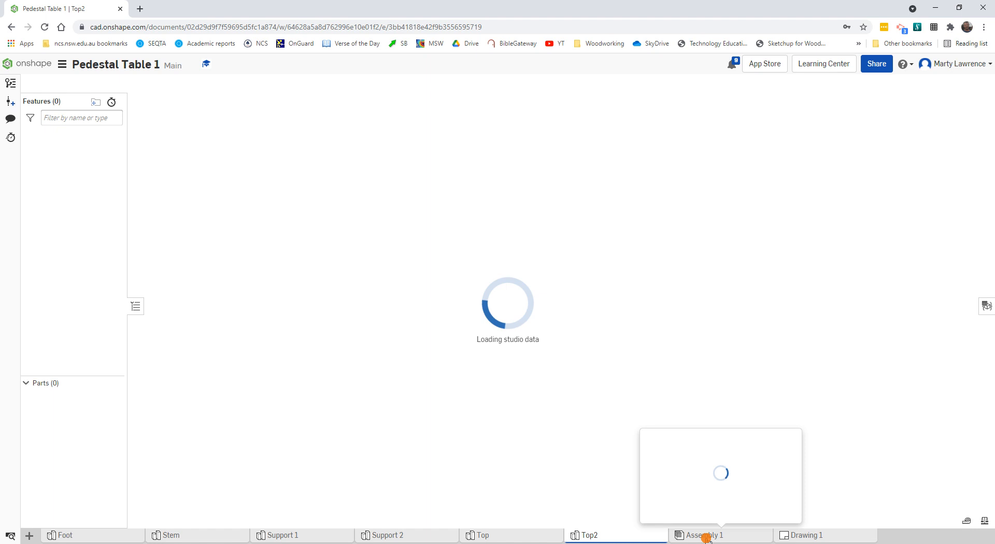
left_click(703, 537)
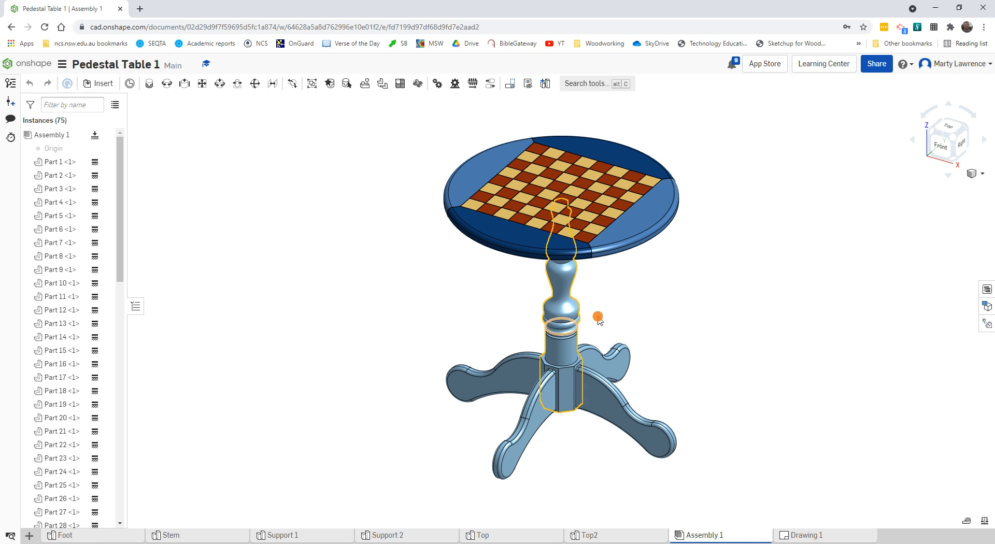
scroll(598, 320, "down", 3)
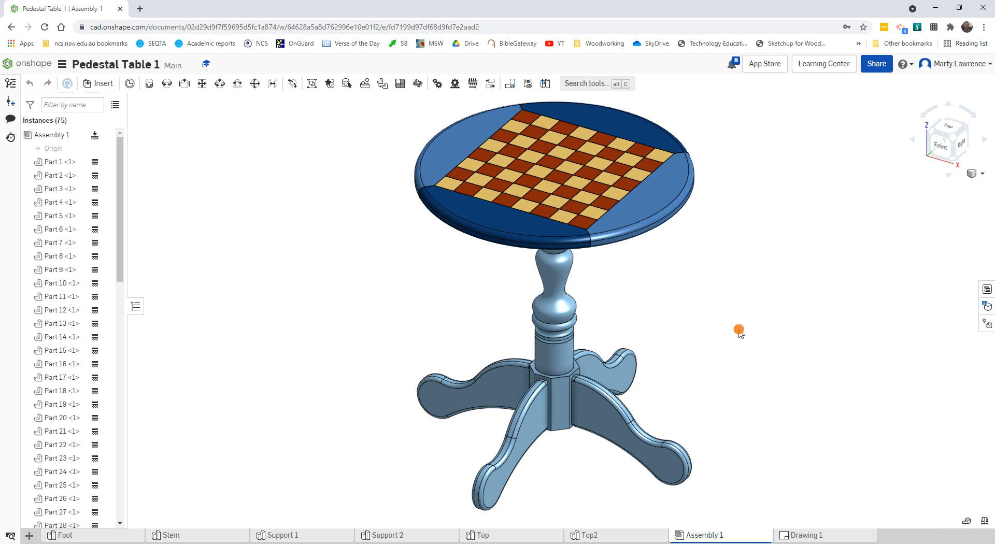
- Examine the views, dimensions and title block layout in the finished Drawing 1
left_click(800, 534)
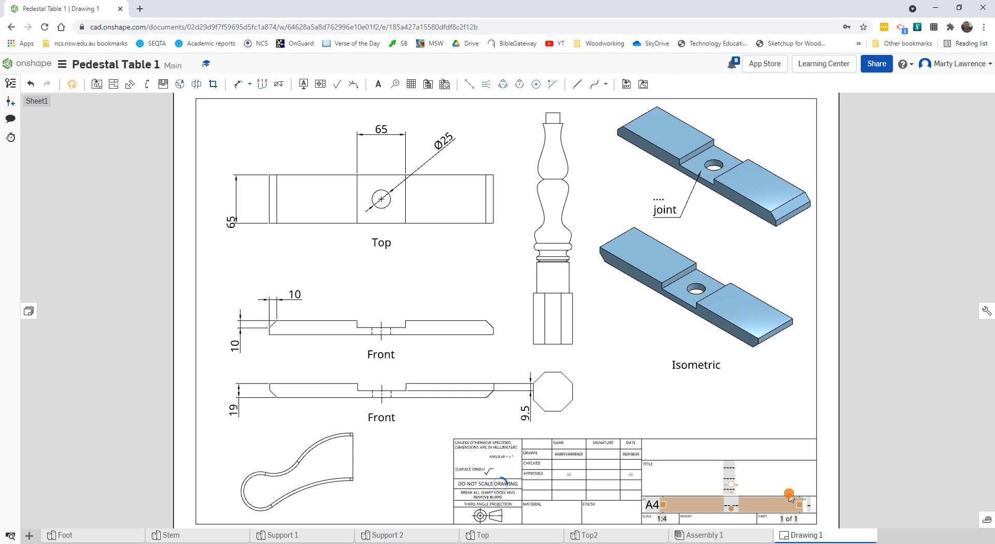
left_click(583, 333)
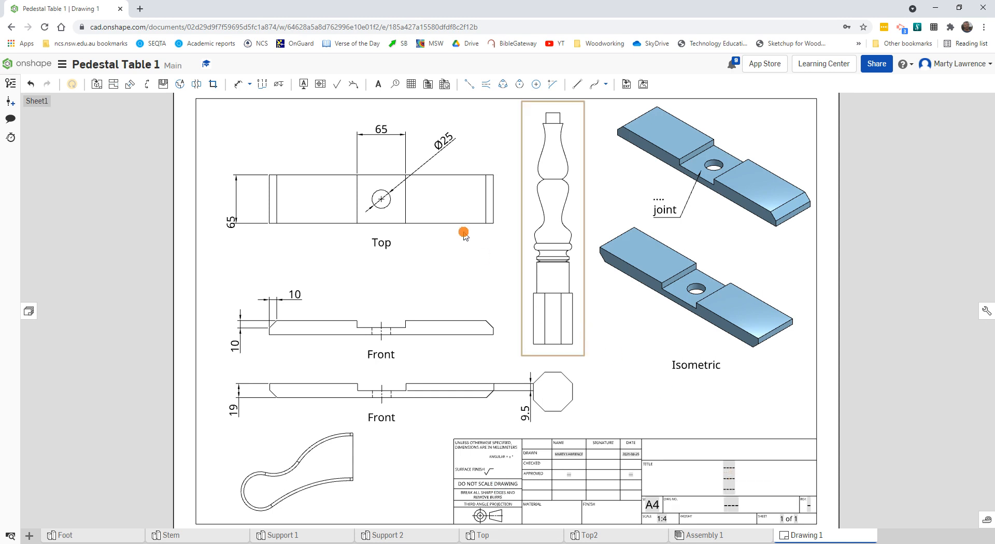
left_click(304, 139)
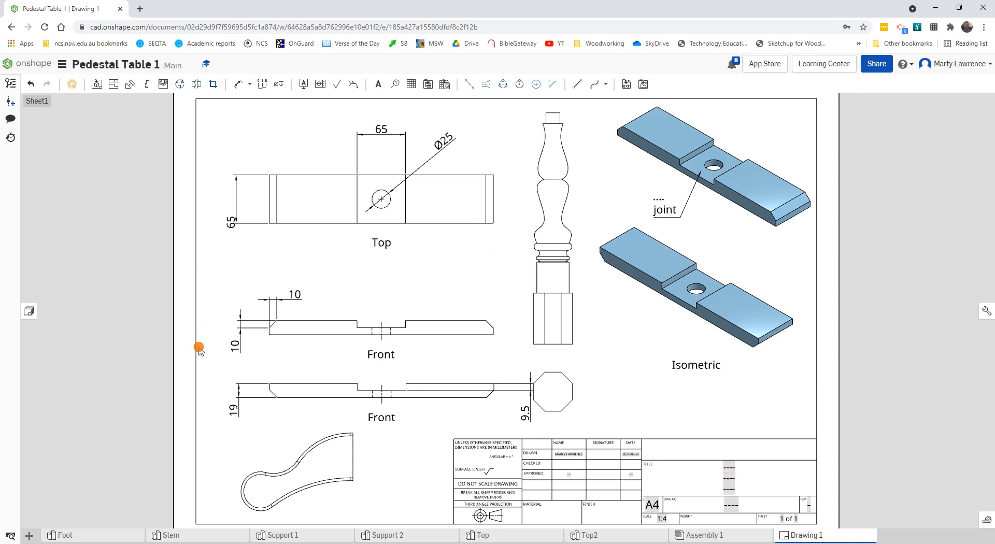
left_click(314, 457)
left_click(451, 473)
left_click(595, 269)
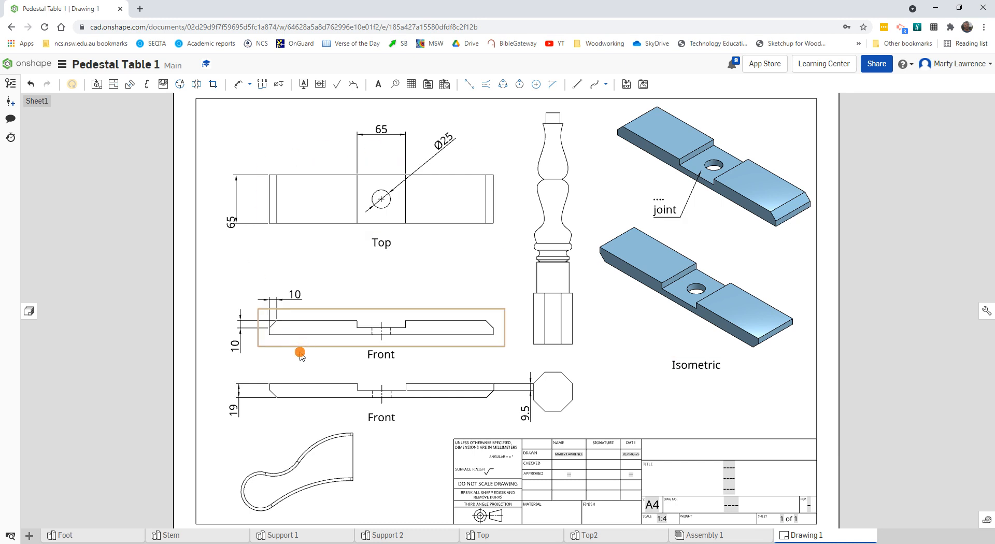
left_click(246, 400)
left_click(495, 421)
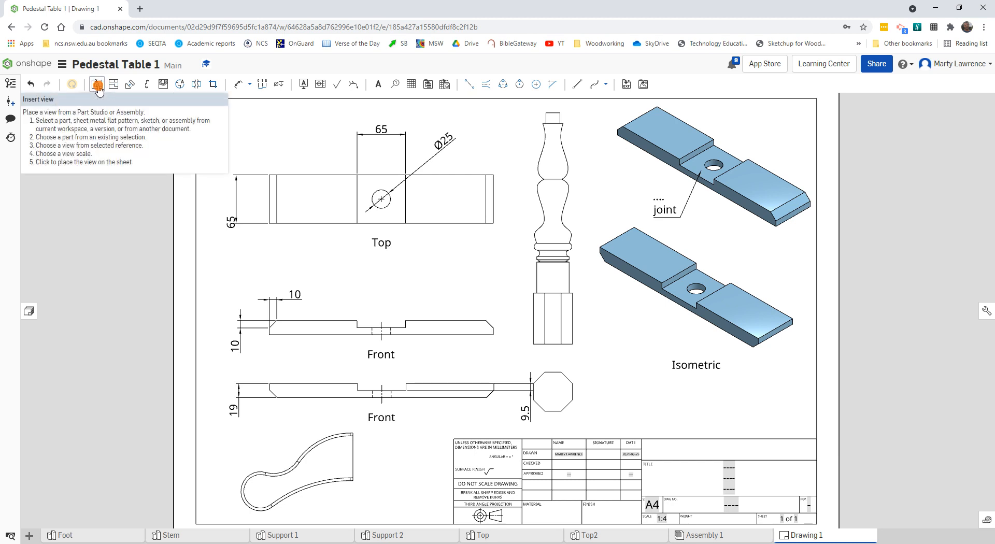
left_click(97, 86)
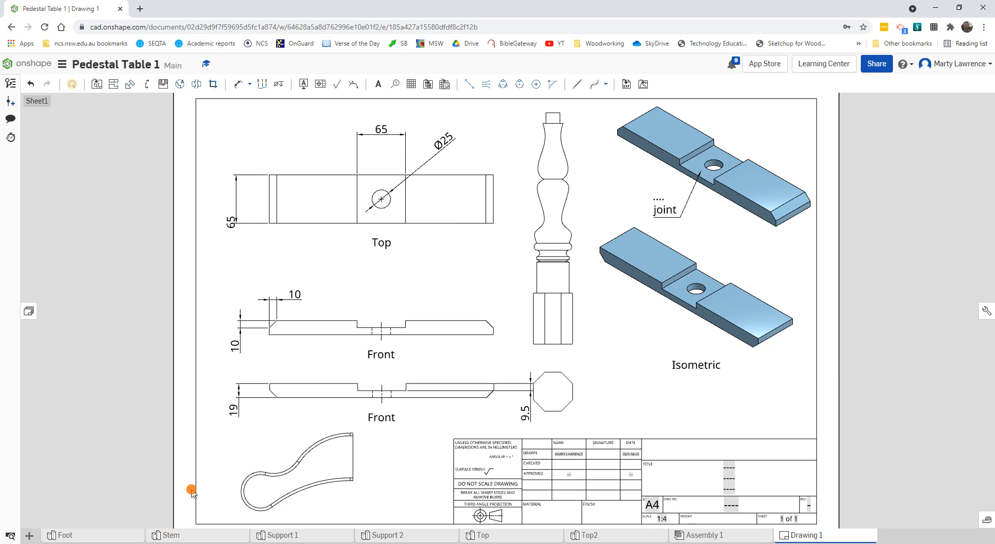
- Create a new drawing from a custom ISO template with A3 size, third angle projection and no views
left_click(30, 536)
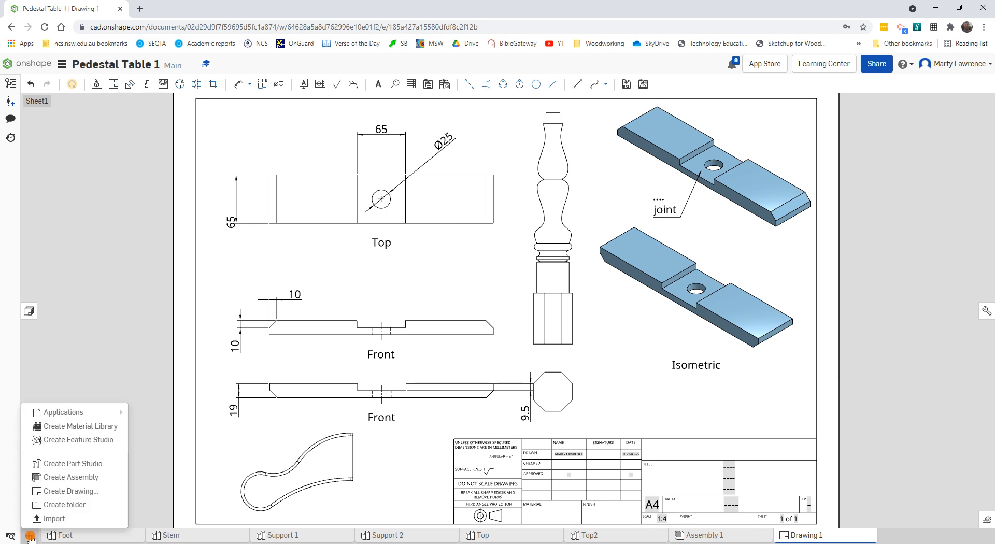
left_click(63, 492)
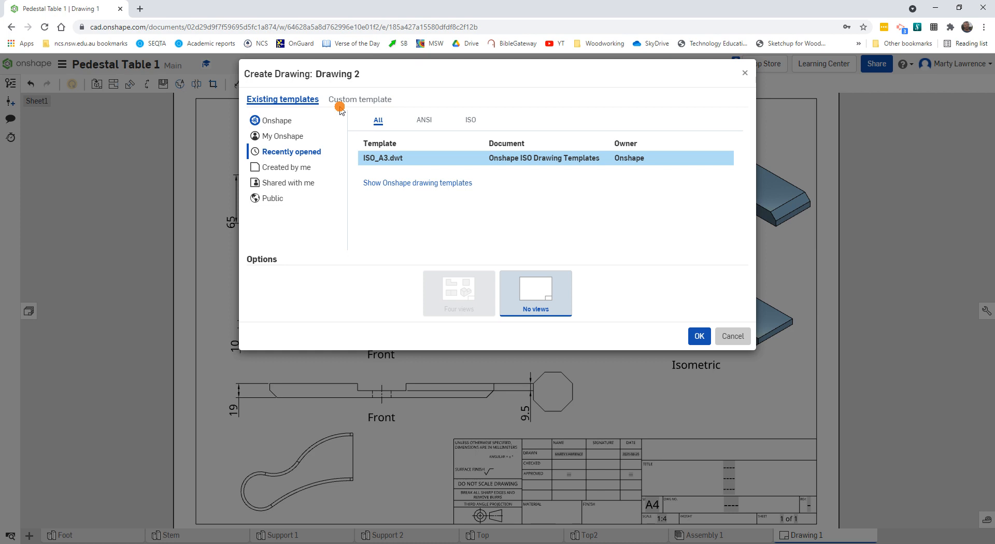
left_click(354, 100)
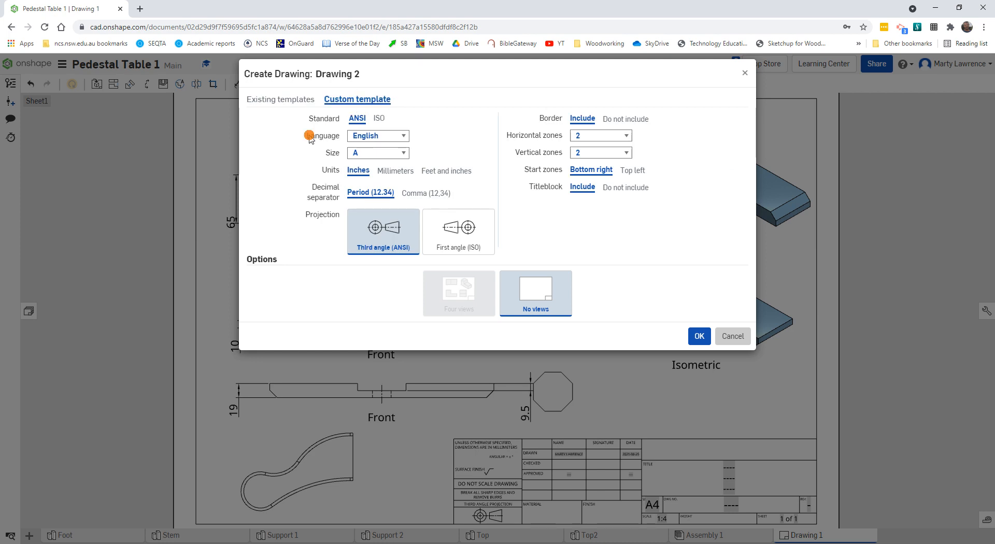
left_click(377, 120)
left_click(377, 153)
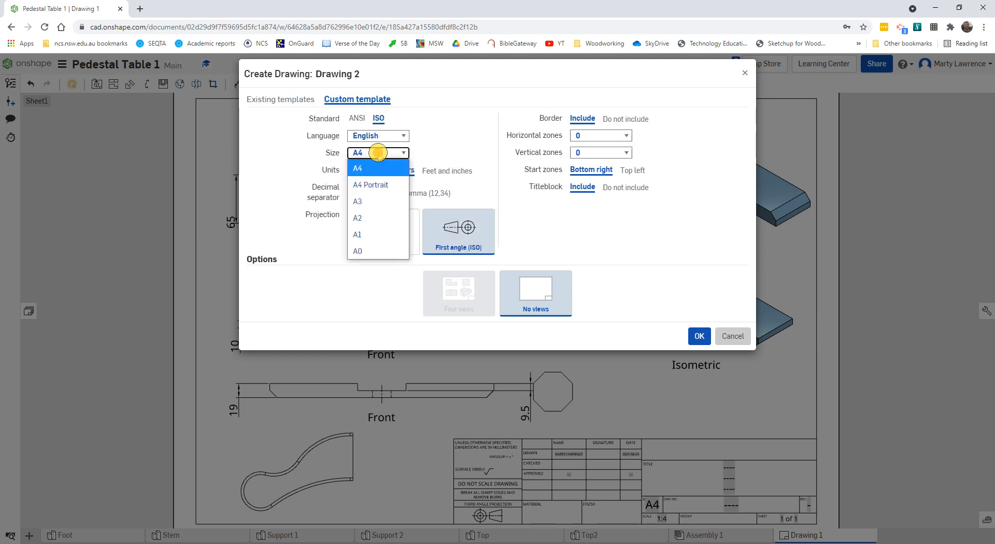
left_click(367, 201)
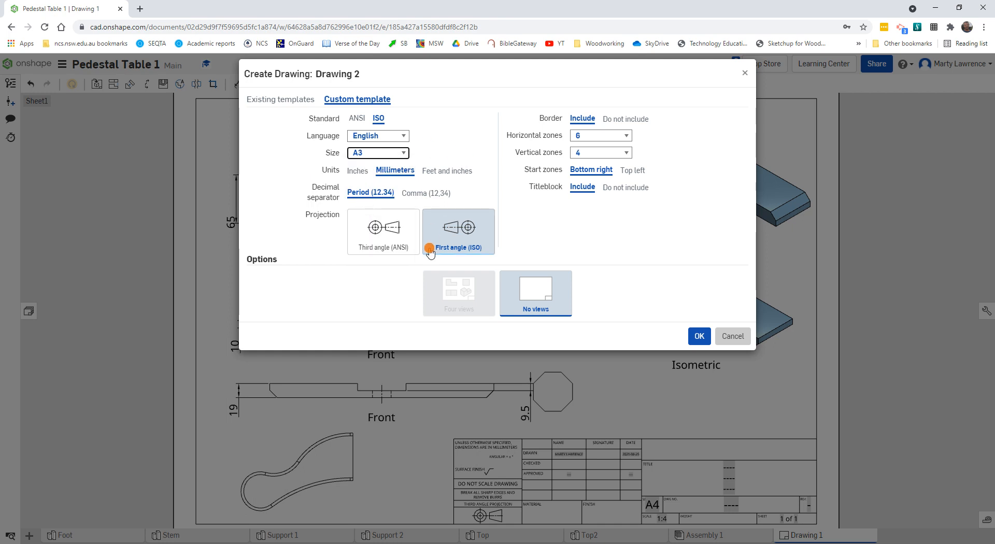
left_click(383, 237)
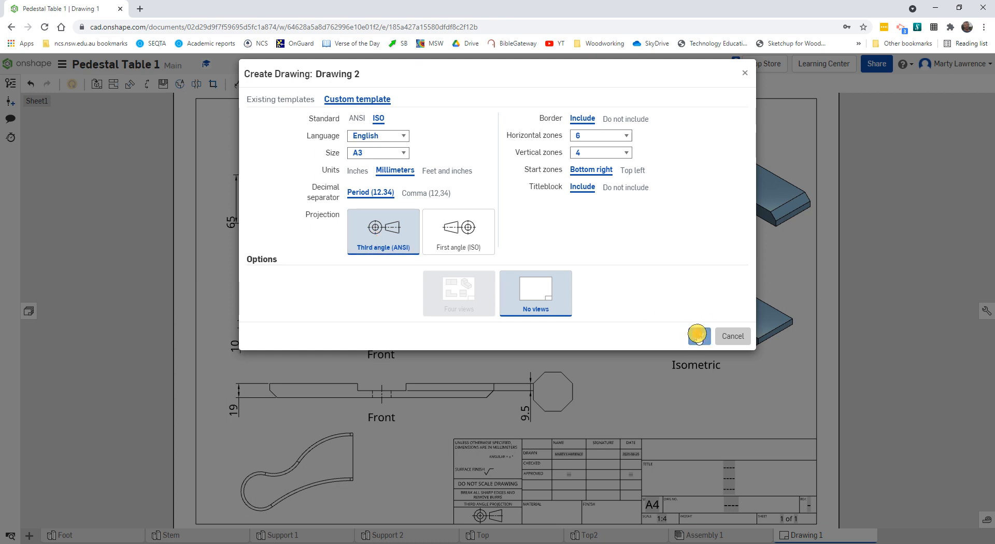
left_click(698, 334)
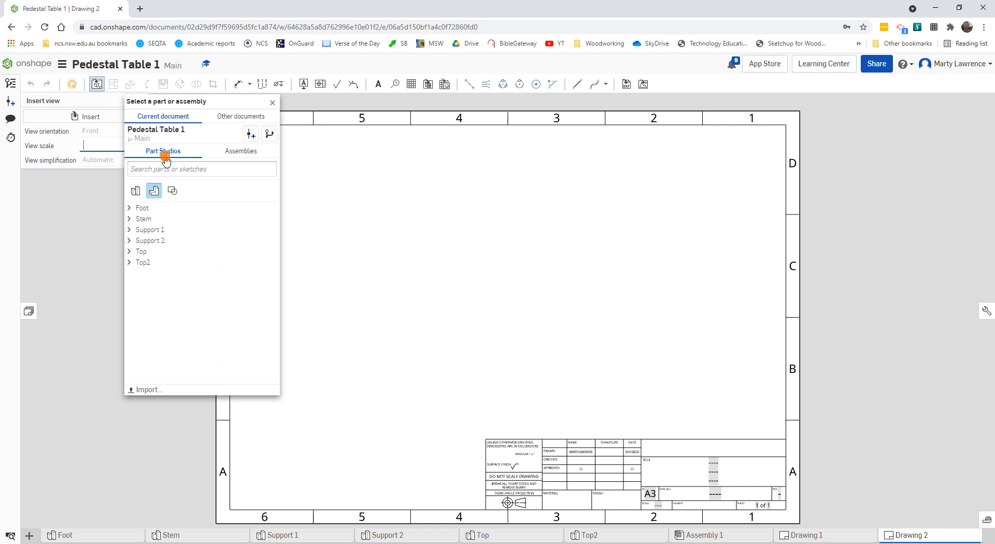
- Choose Part 1 from the Support 1 part studio as the source for the inserted view
left_click(241, 151)
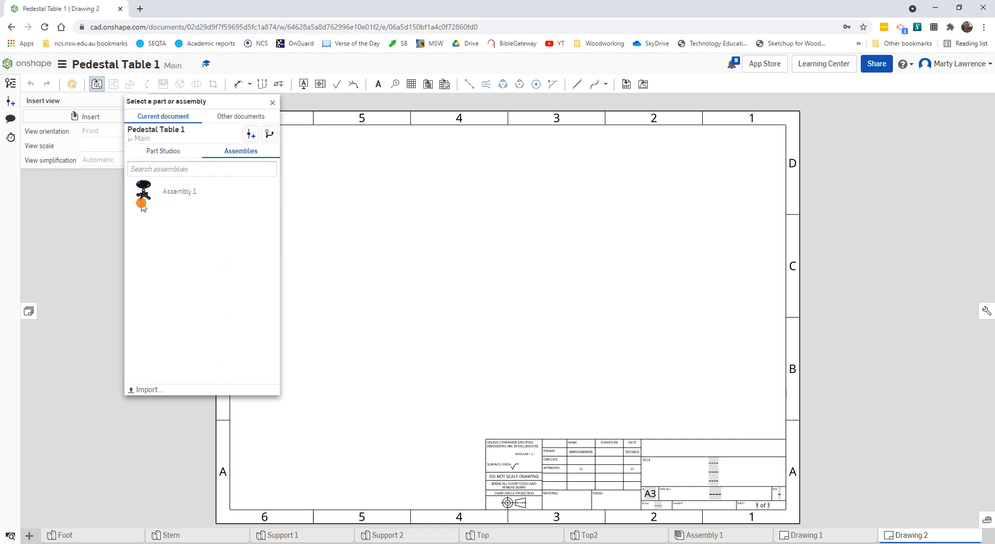
left_click(164, 153)
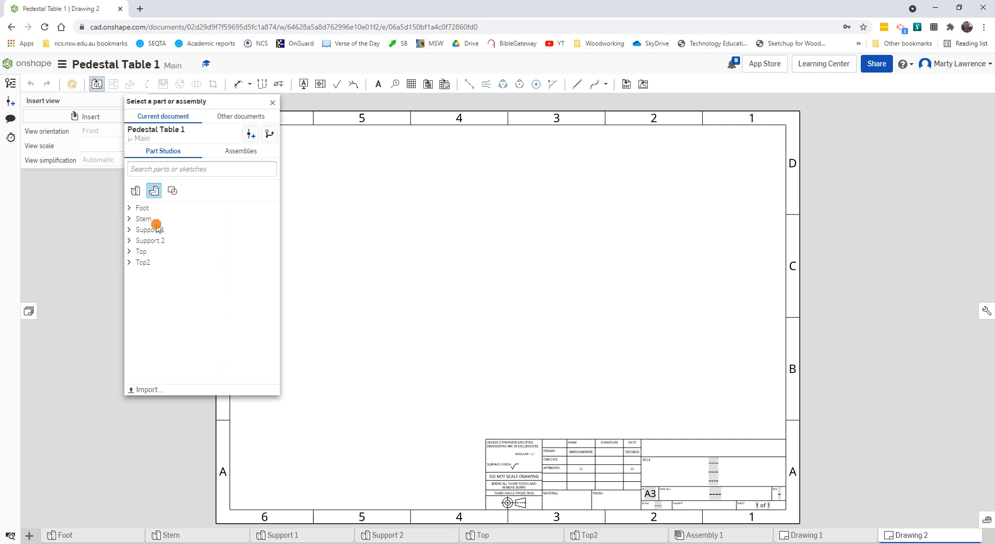
left_click(129, 230)
left_click(156, 244)
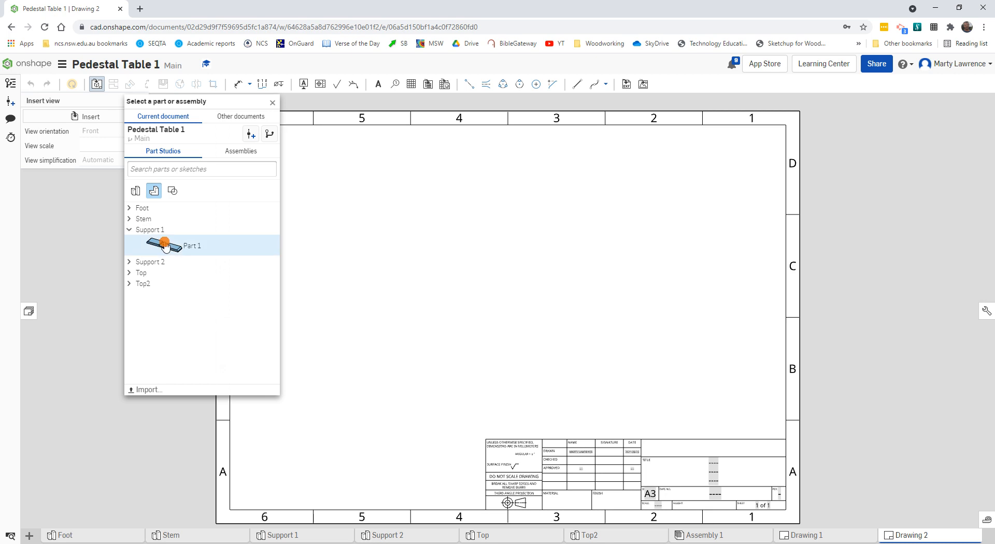
left_click(172, 247)
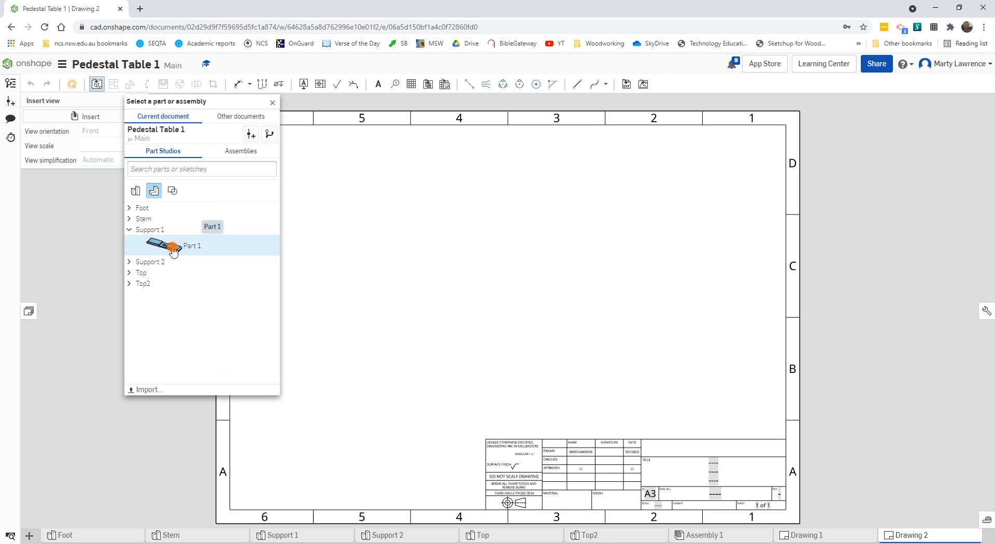
left_click(172, 247)
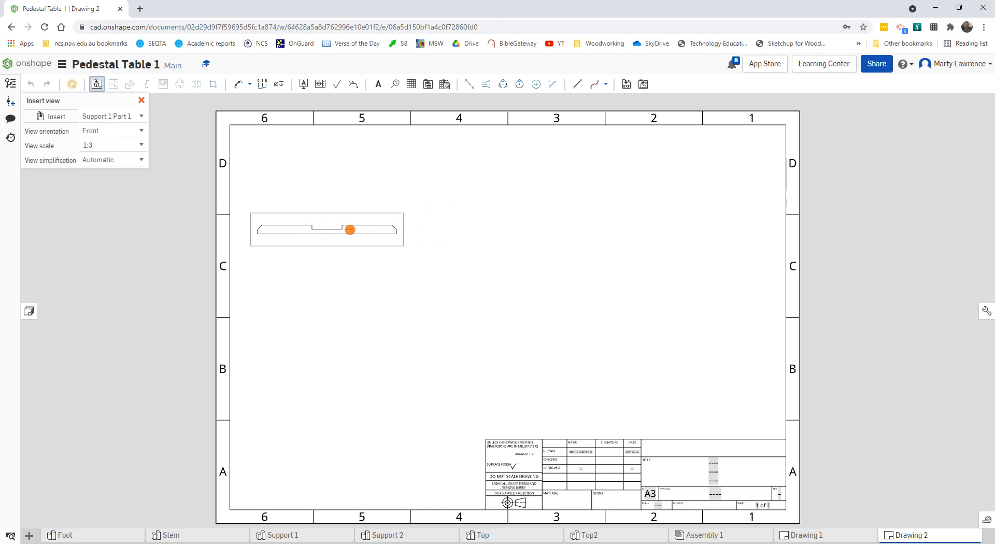
- Try the Top orientation for the Support 1 view and switch it back to Front
left_click(101, 134)
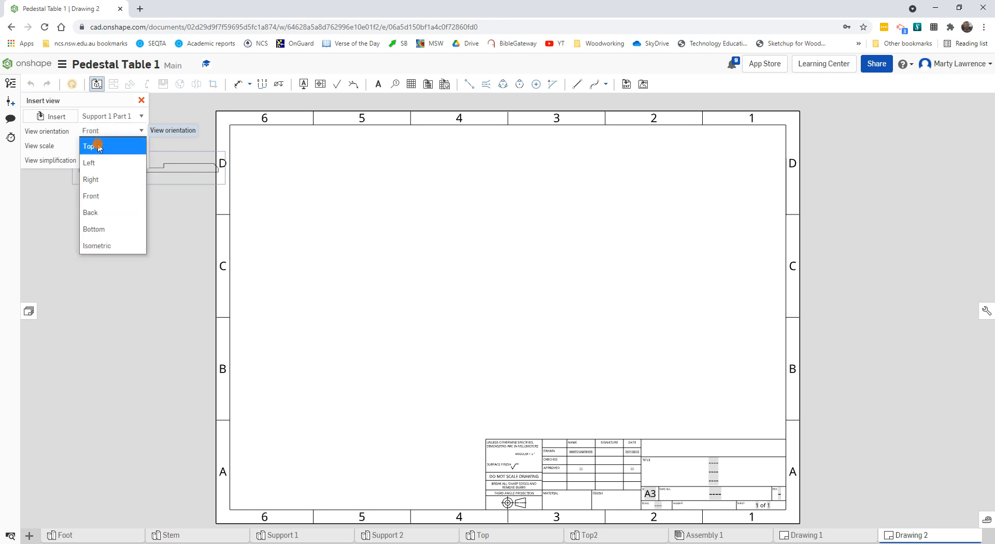
left_click(97, 148)
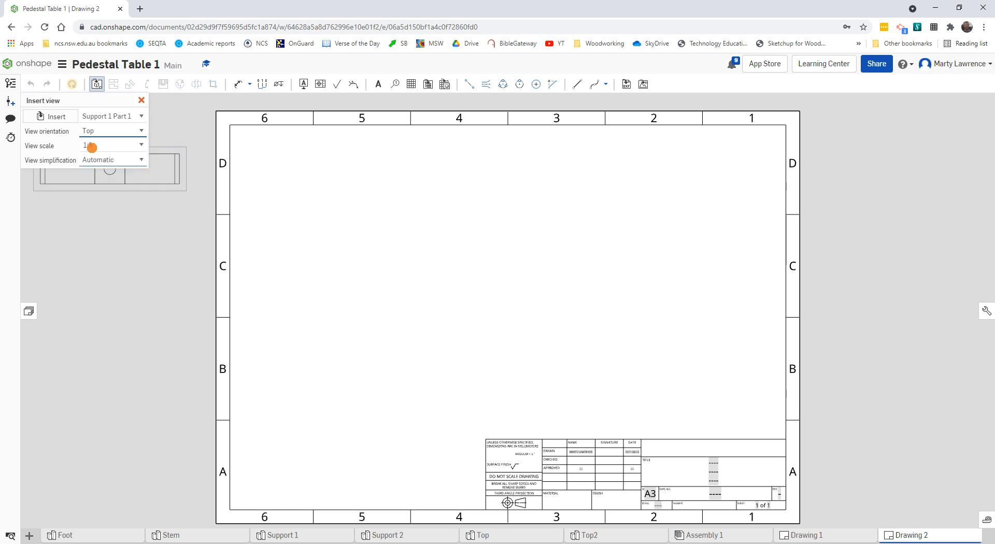
left_click(99, 132)
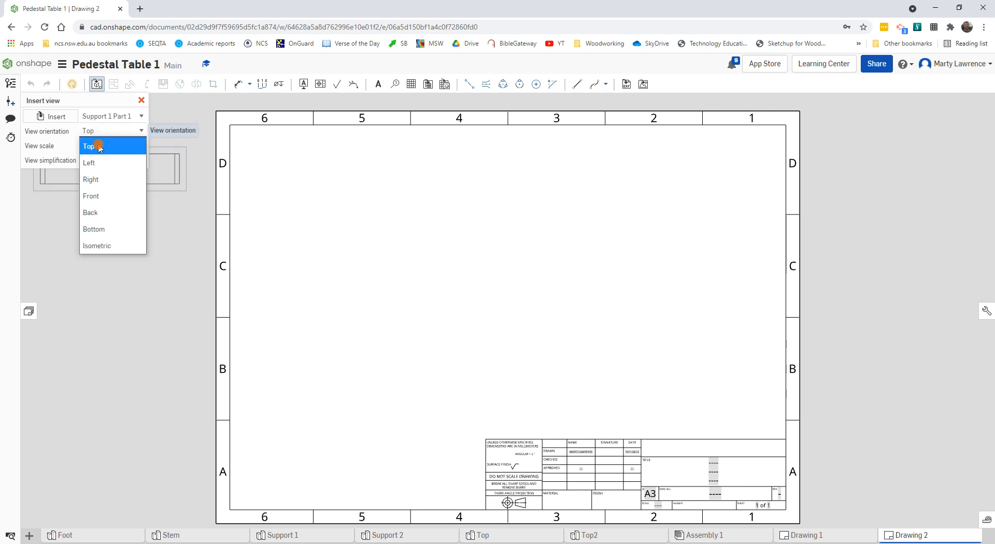
left_click(96, 195)
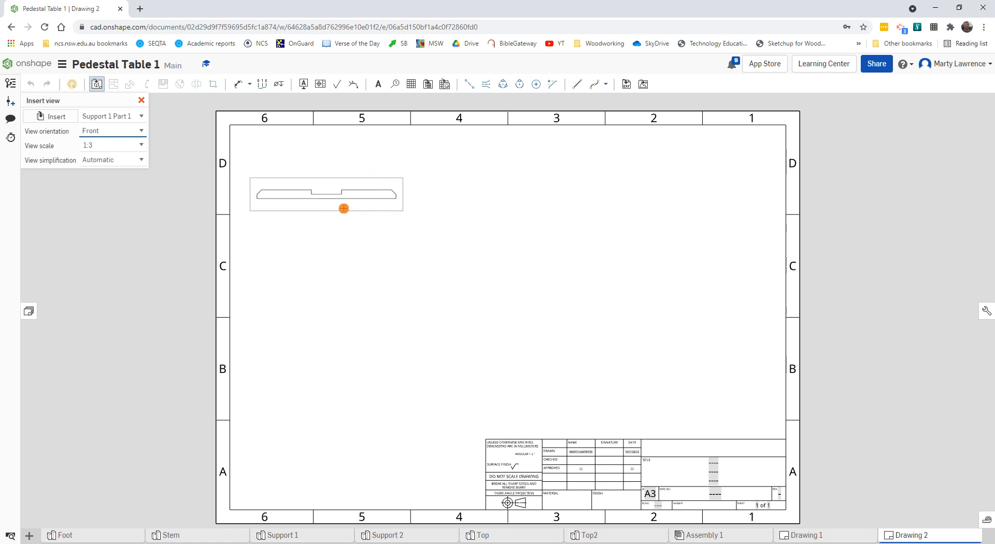
- Place the front view of Support 1 at 1:3 scale across the sheet's left border near zone D
left_click(337, 215)
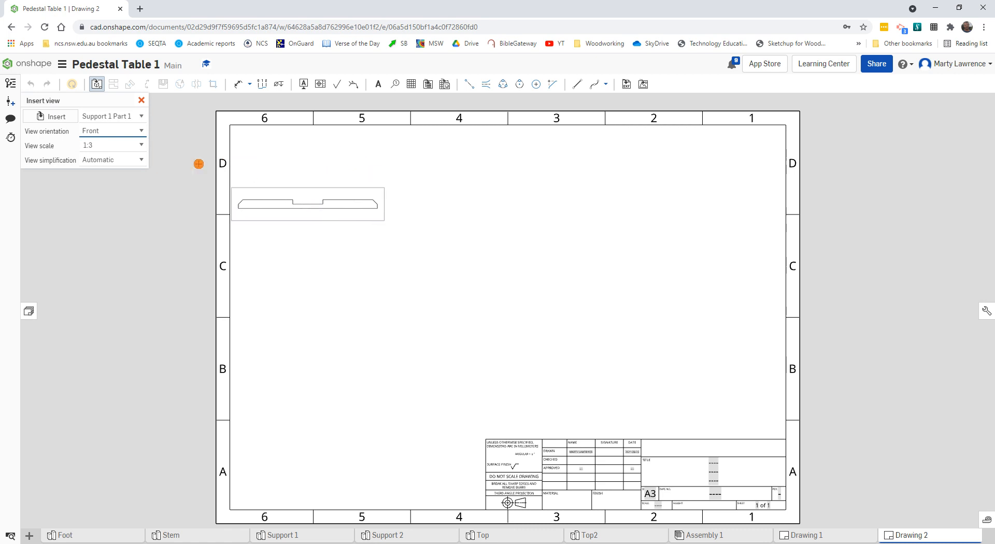
left_click(138, 146)
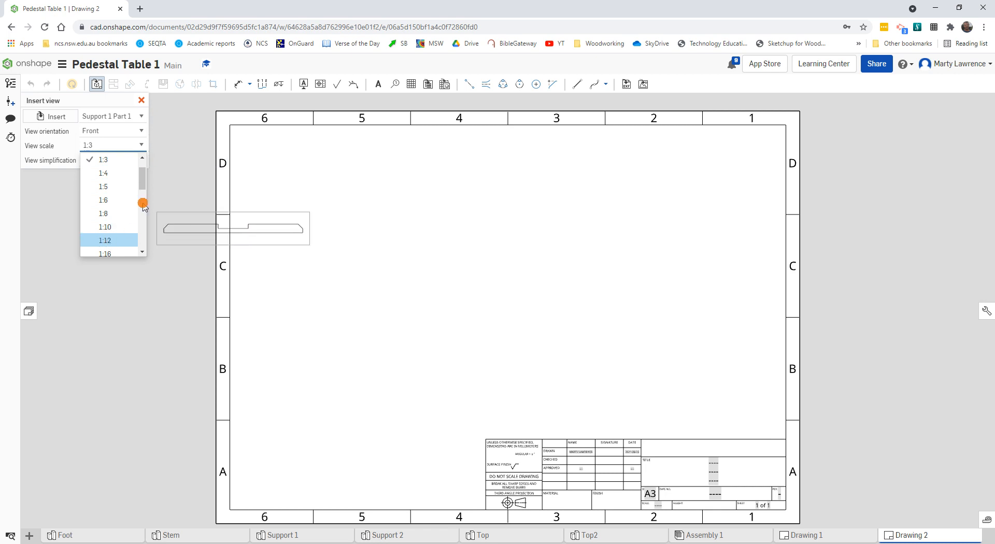
scroll(118, 193, "up", 1)
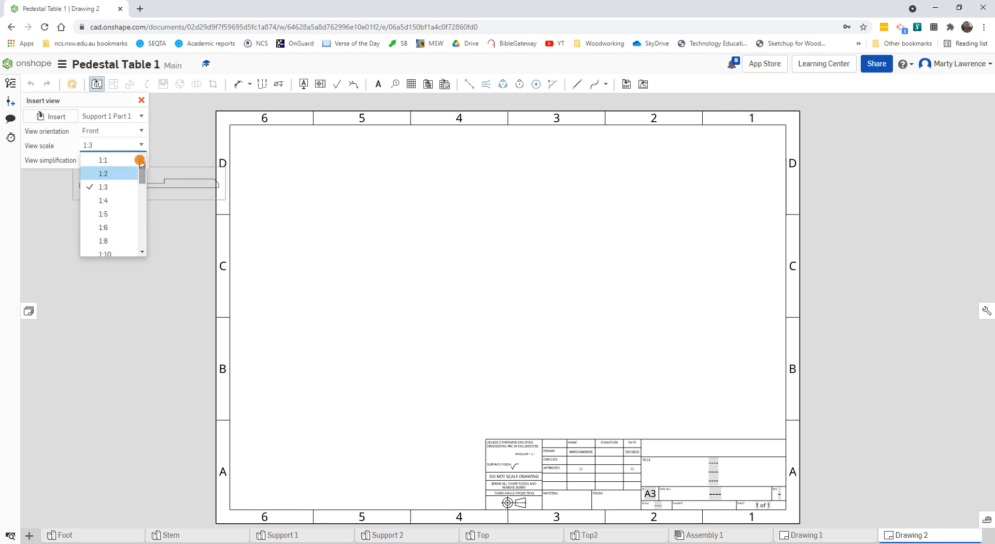
left_click(166, 150)
key("Escape")
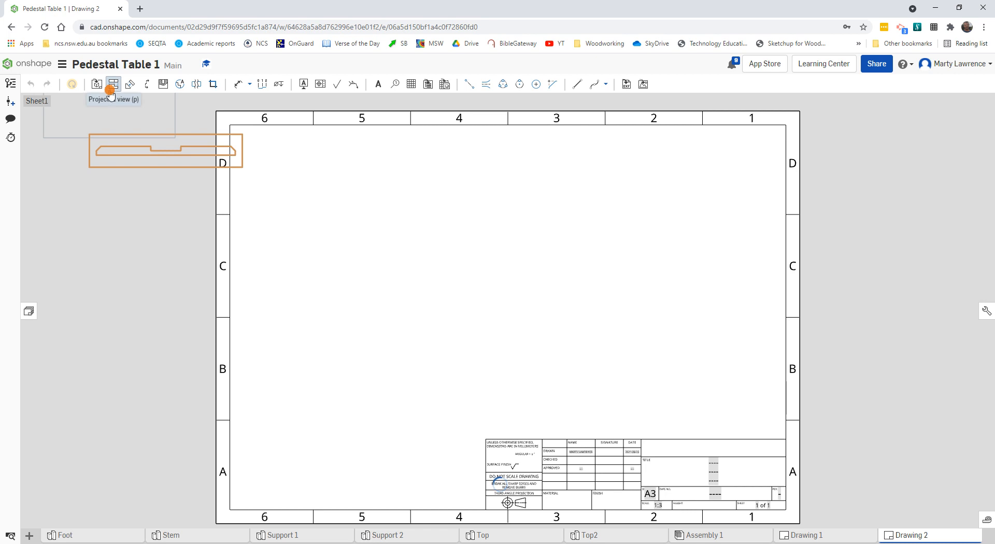
- Leave the projected view command and move the front view down to the sheet's left border near zone C
left_click(101, 249)
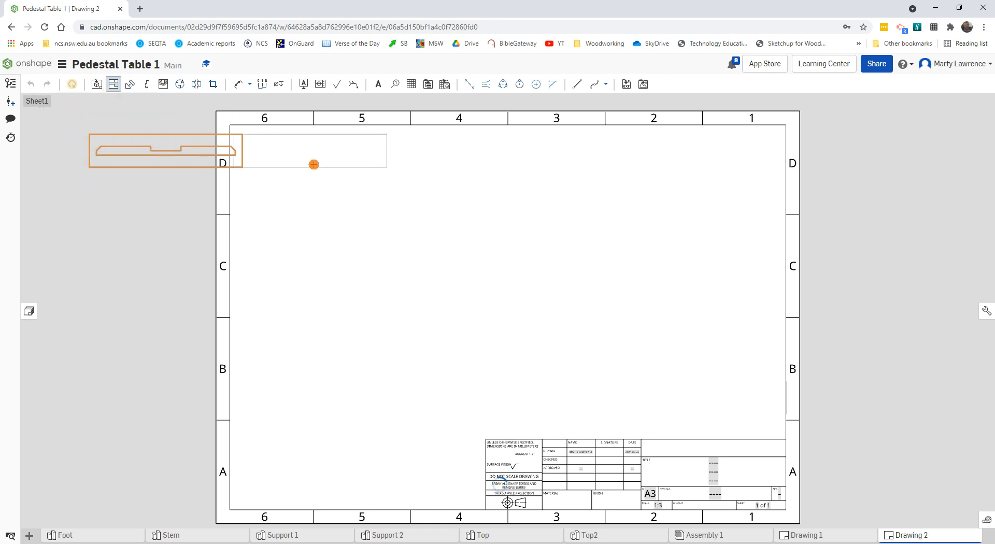
left_click(114, 89)
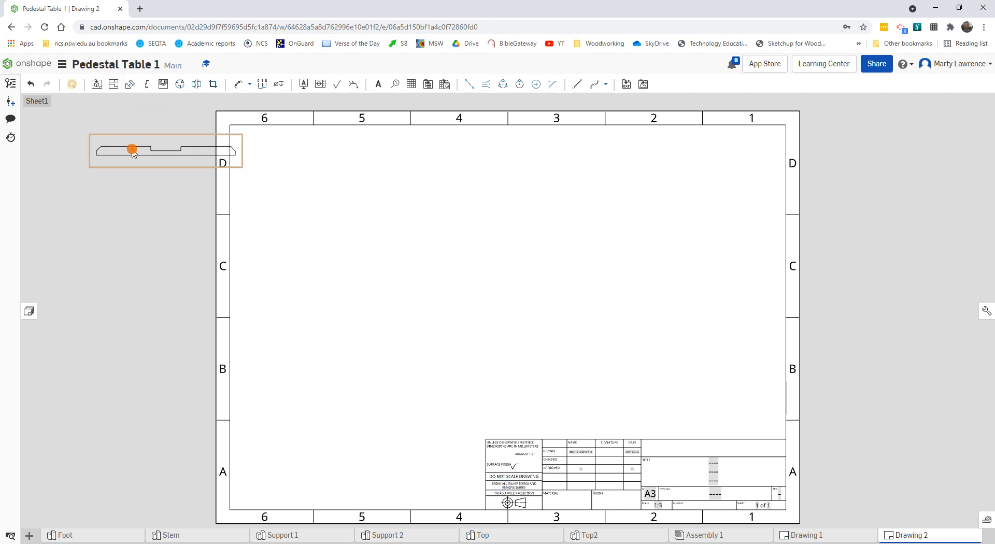
mouse_move(133, 146)
left_mouse_down()
mouse_move(340, 224)
mouse_move(270, 207)
mouse_move(181, 207)
left_mouse_up()
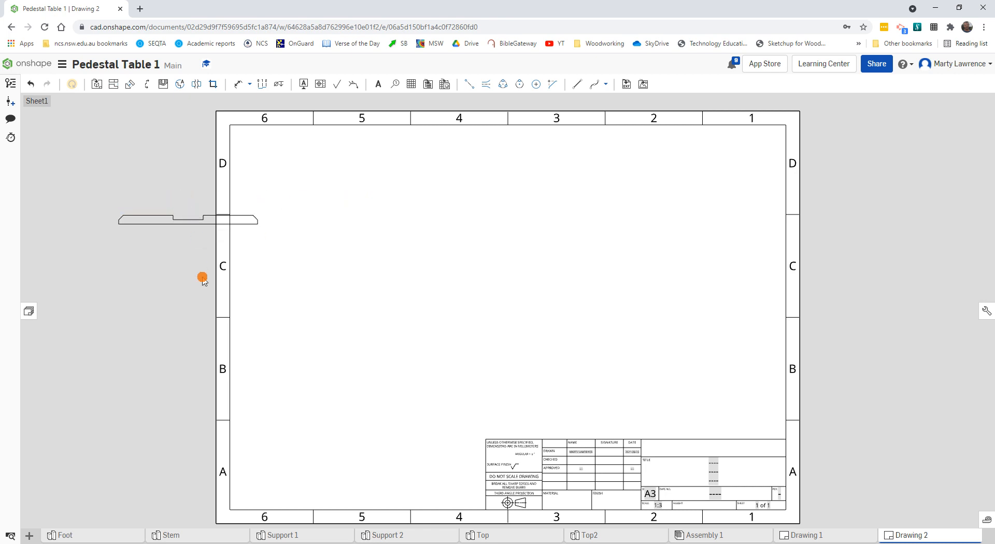
left_click(163, 218)
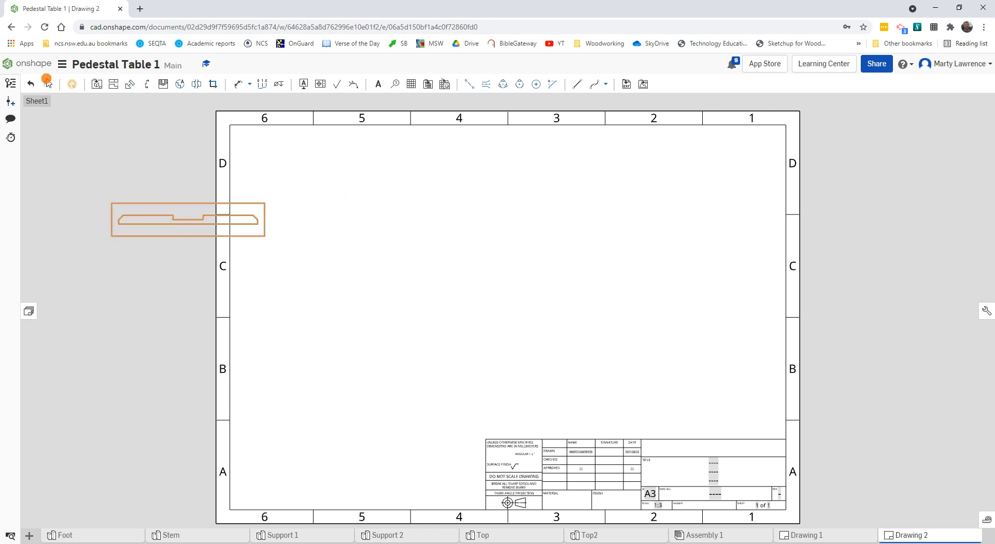
- Replace the misplaced front view with a new 1:3 Front view of Support 1's Part 1, inside the sheet below zone D
left_click(239, 84)
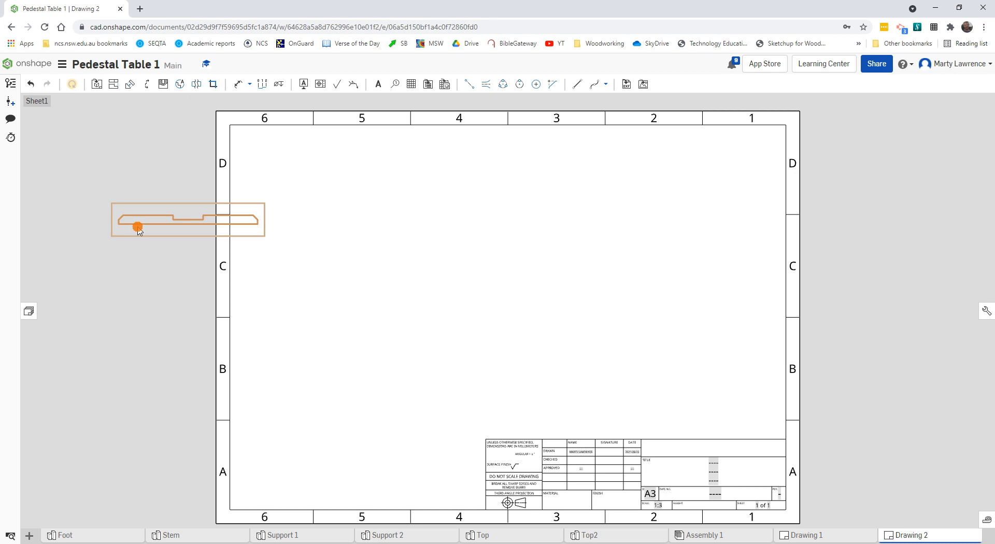
key("Delete")
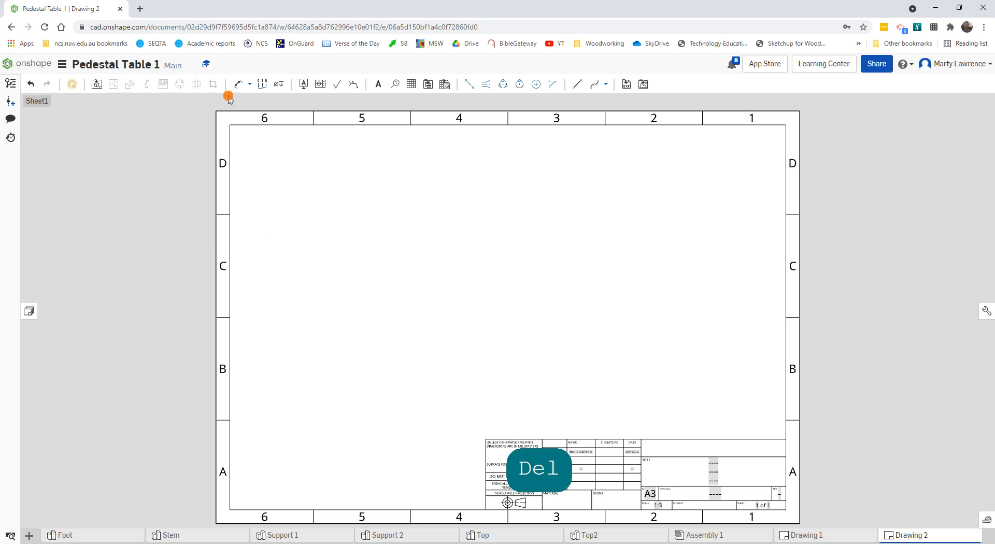
left_click(97, 84)
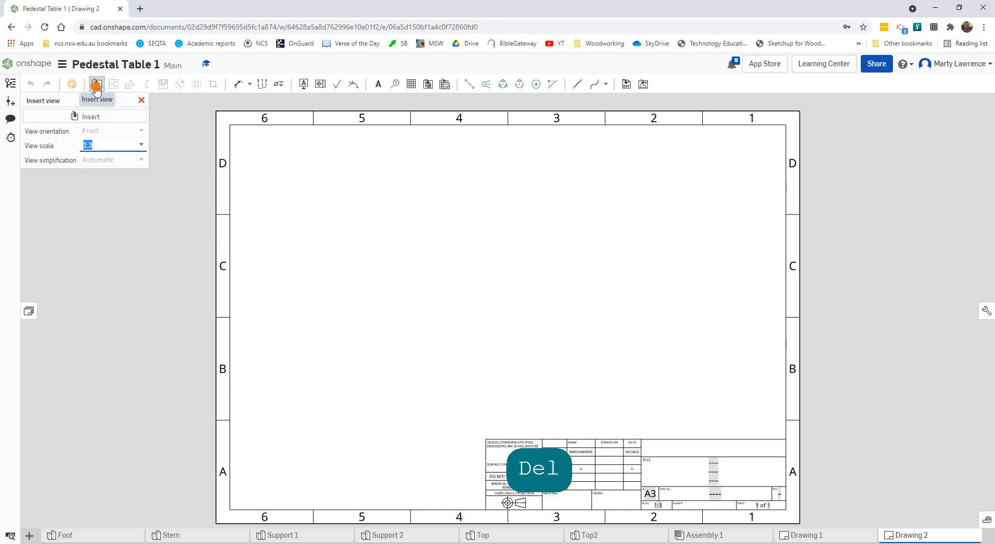
left_click(89, 117)
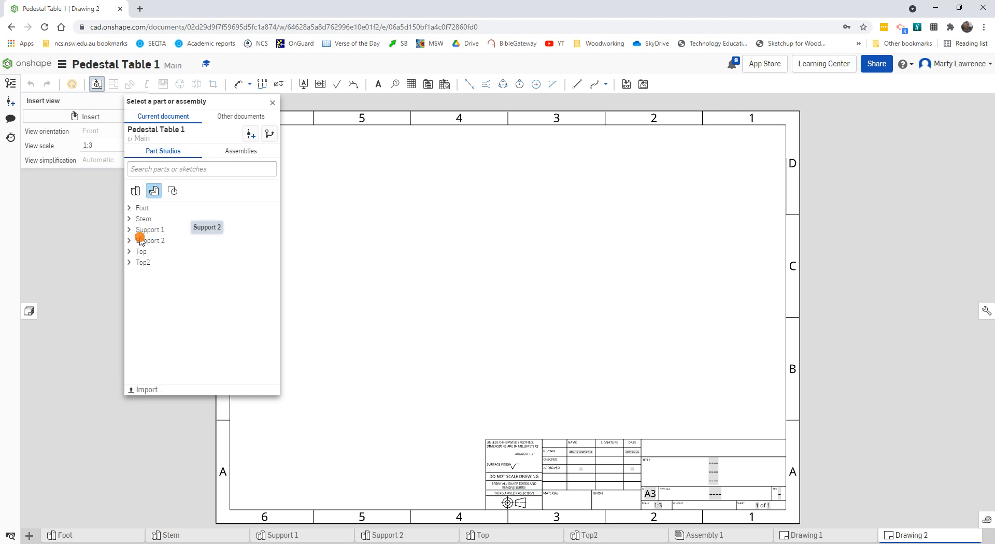
left_click(130, 229)
left_click(148, 245)
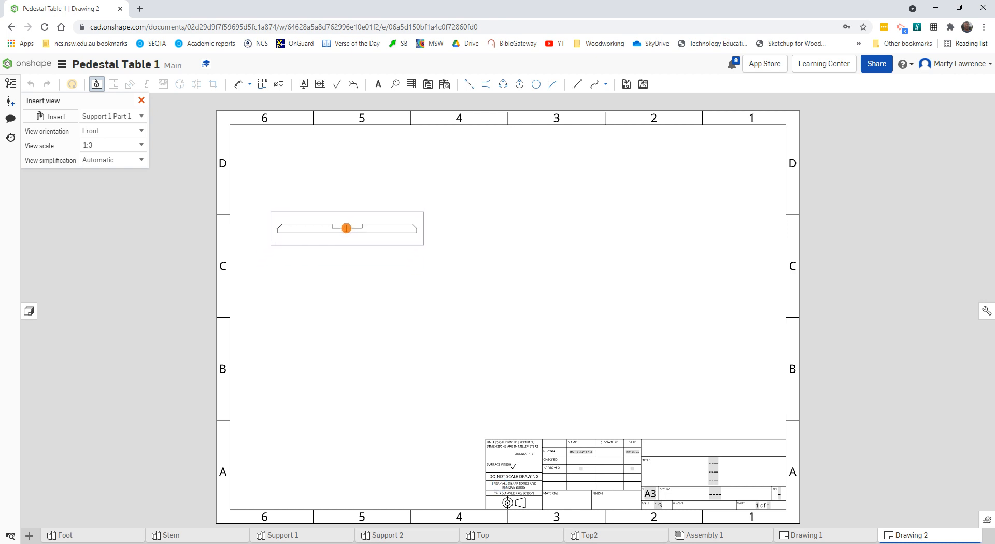
left_click(345, 224)
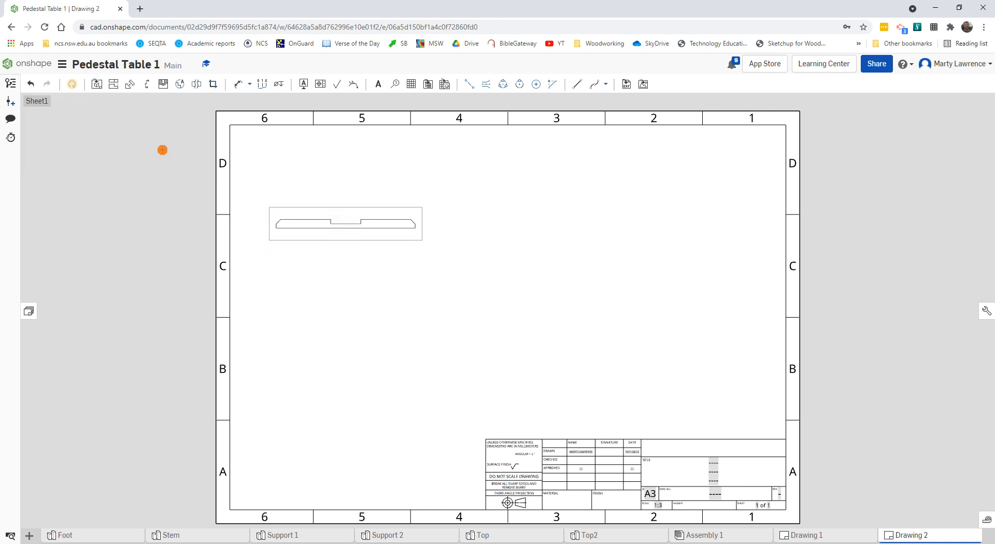
- Project a top view of Support 1 directly above the front view in zone D and leave the projected view command
left_click(110, 87)
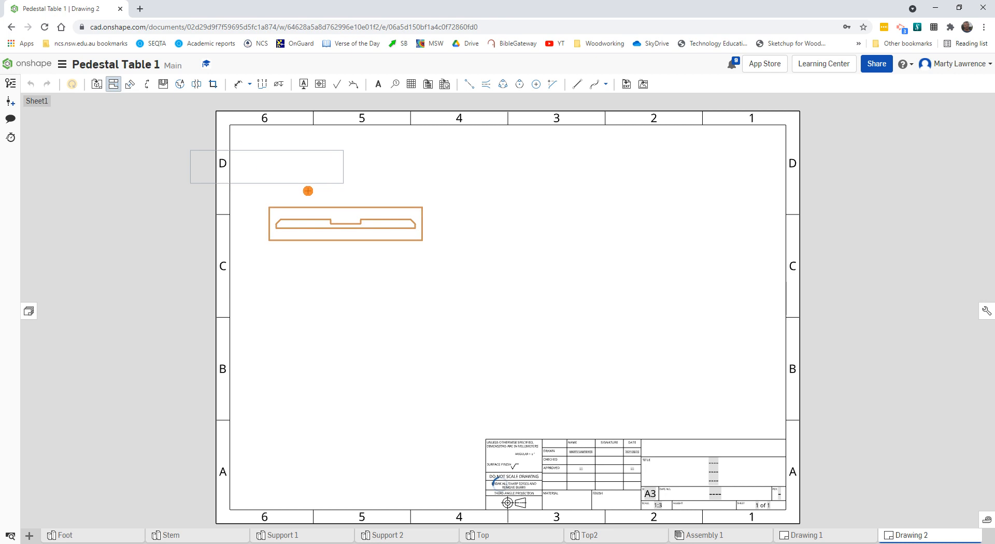
left_click(342, 158)
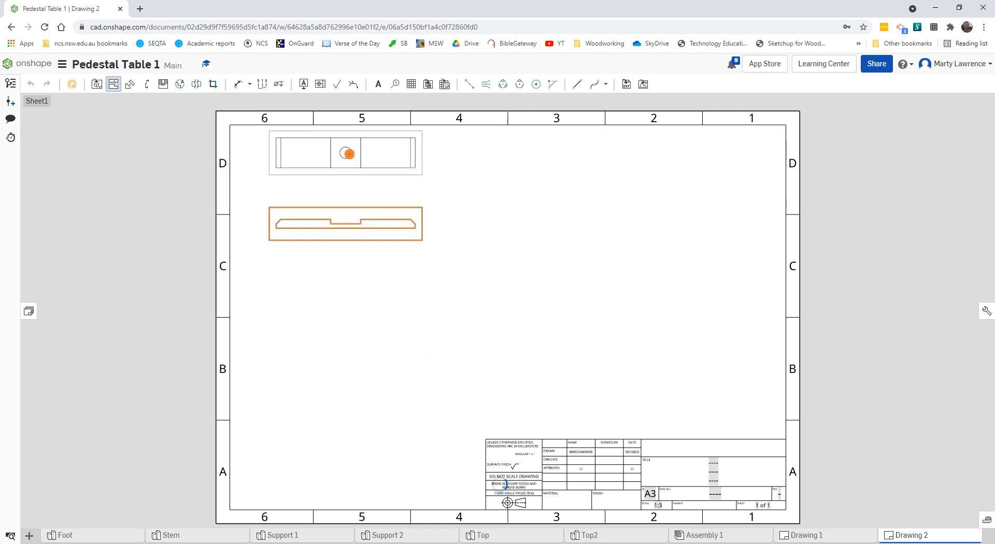
left_click(348, 154)
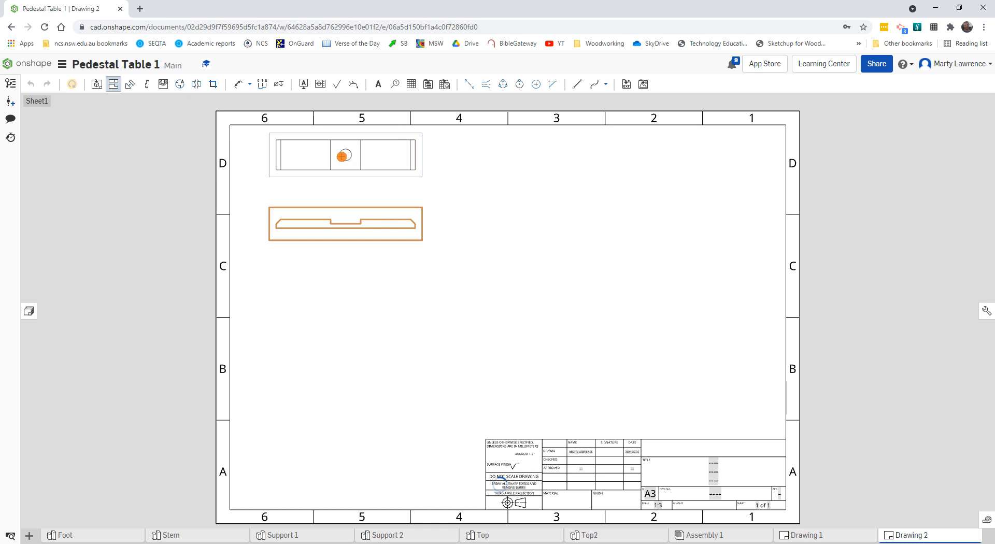
key("Escape")
left_click(166, 191)
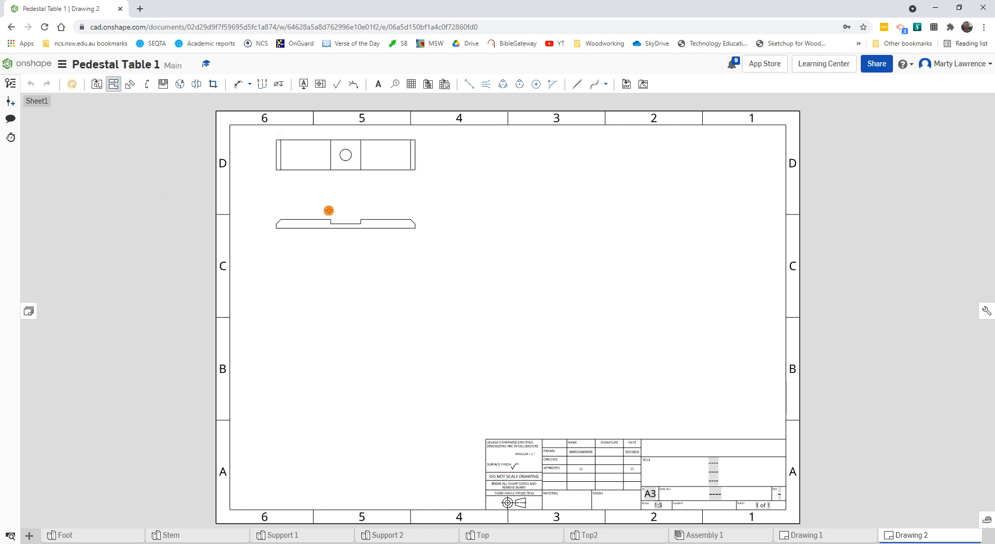
left_click(114, 90)
- Dimension the overall length of Support 1 between the lower corners of the front view, placing the dimension below the view
scroll(368, 150, "down", 1)
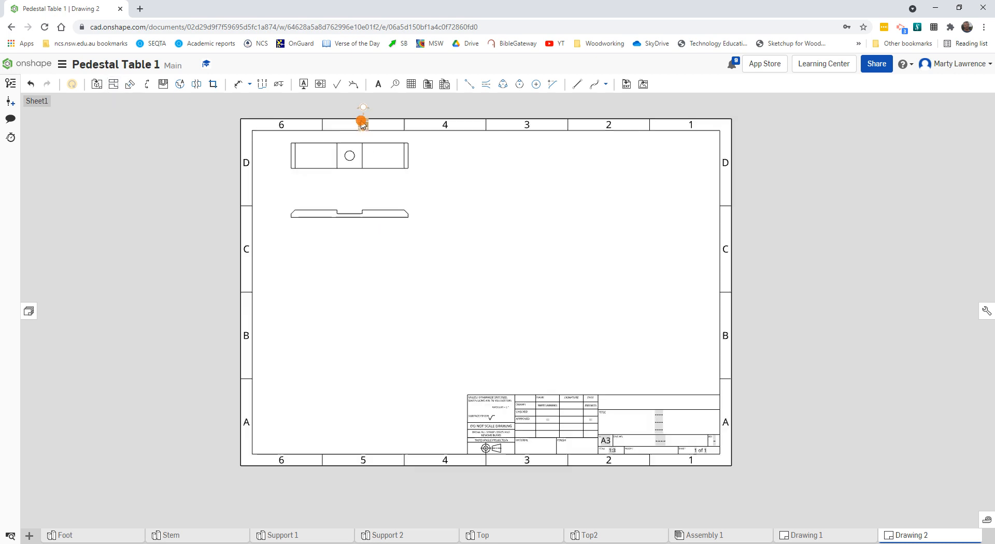
scroll(352, 130, "up", 2)
scroll(346, 134, "up", 2)
right_click_drag(386, 188, 382, 249)
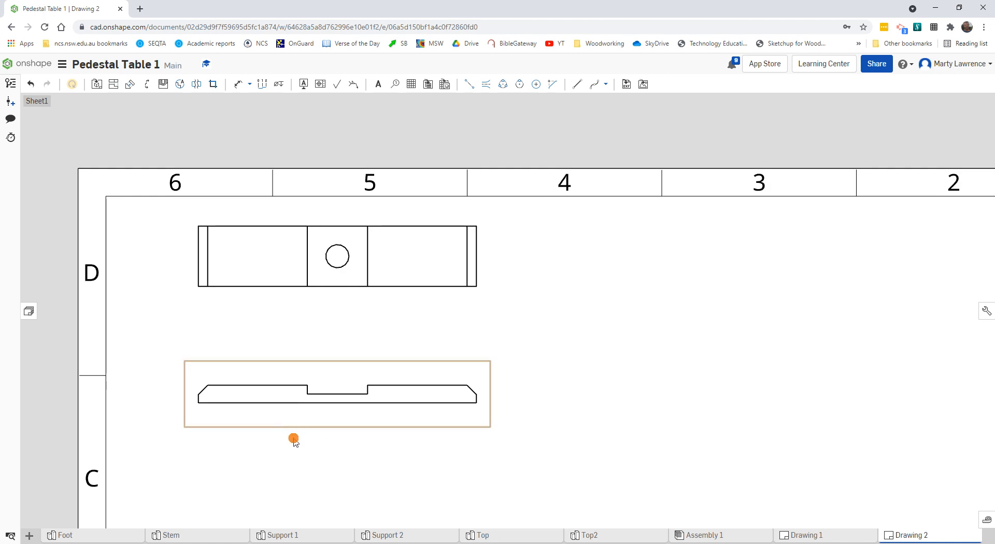
left_click(240, 88)
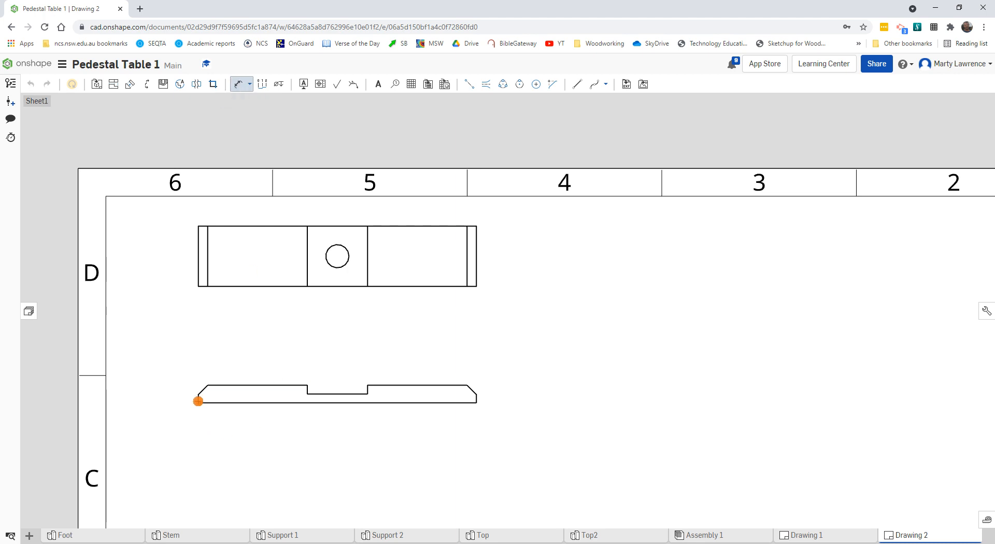
left_click(198, 401)
left_click(475, 402)
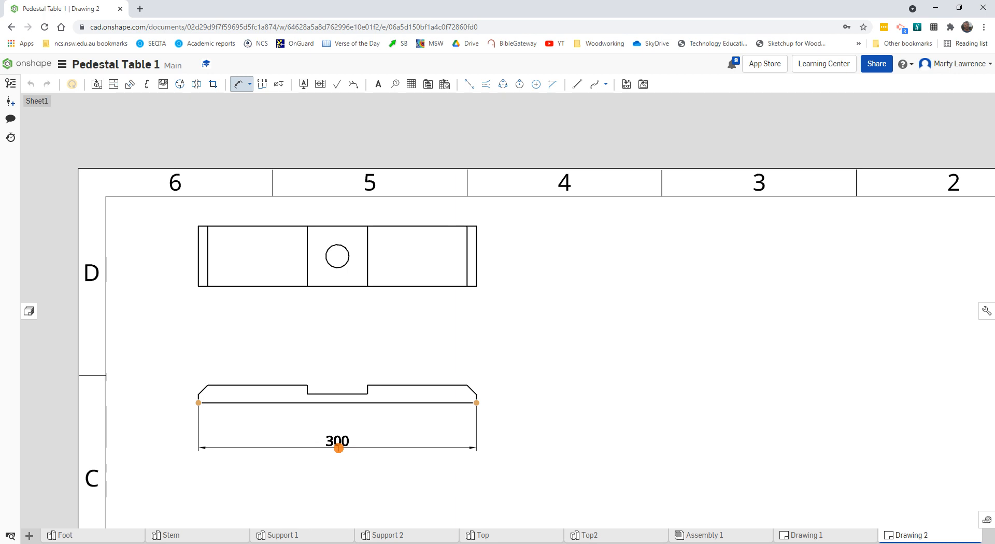
left_click(338, 447)
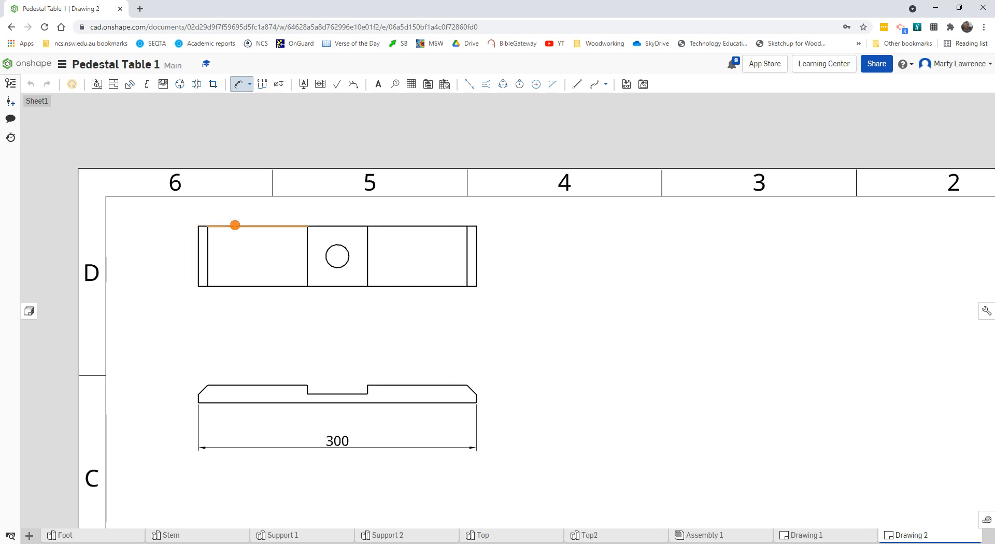
- Dimension the support's width to the left of the top view and its thickness to the right of the front view
left_click(235, 226)
left_click(235, 286)
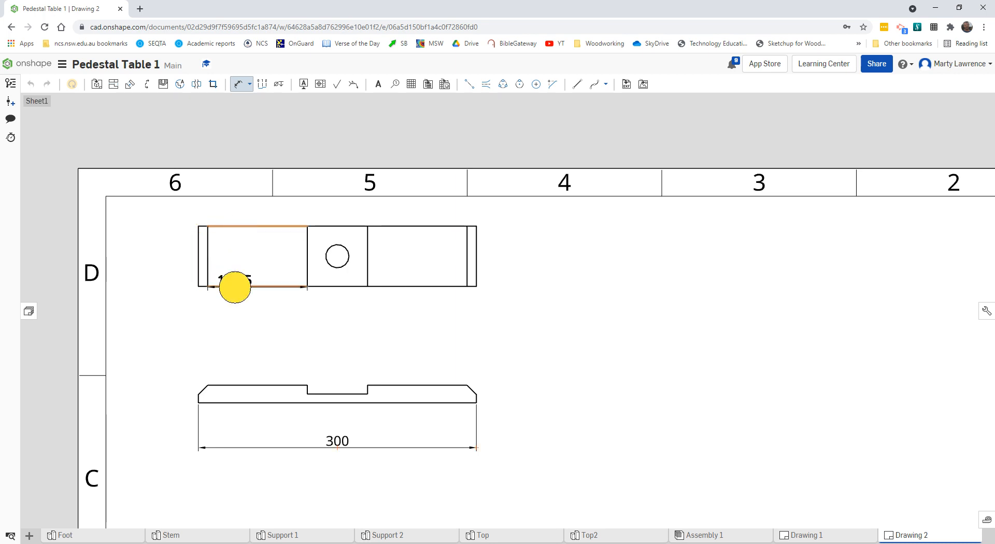
left_click(147, 252)
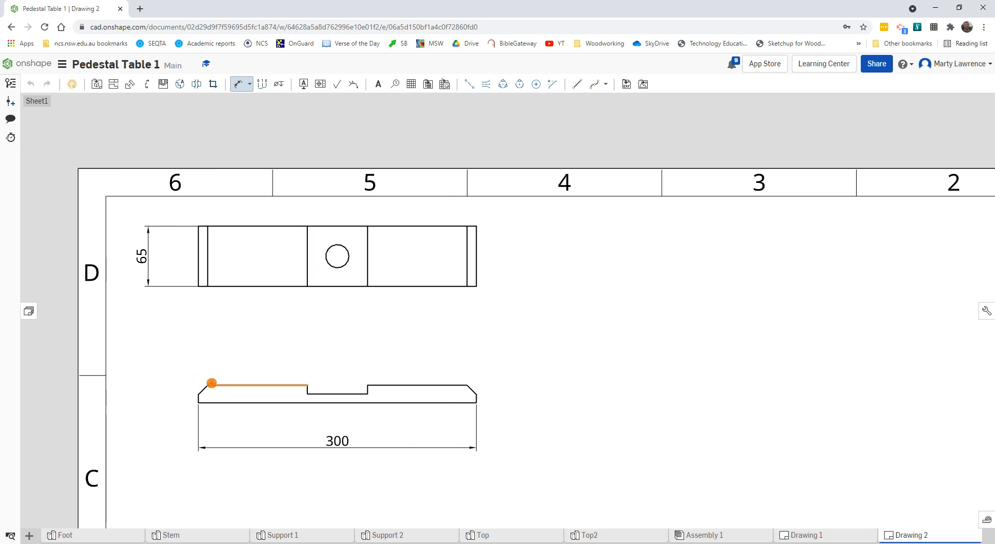
left_click(408, 385)
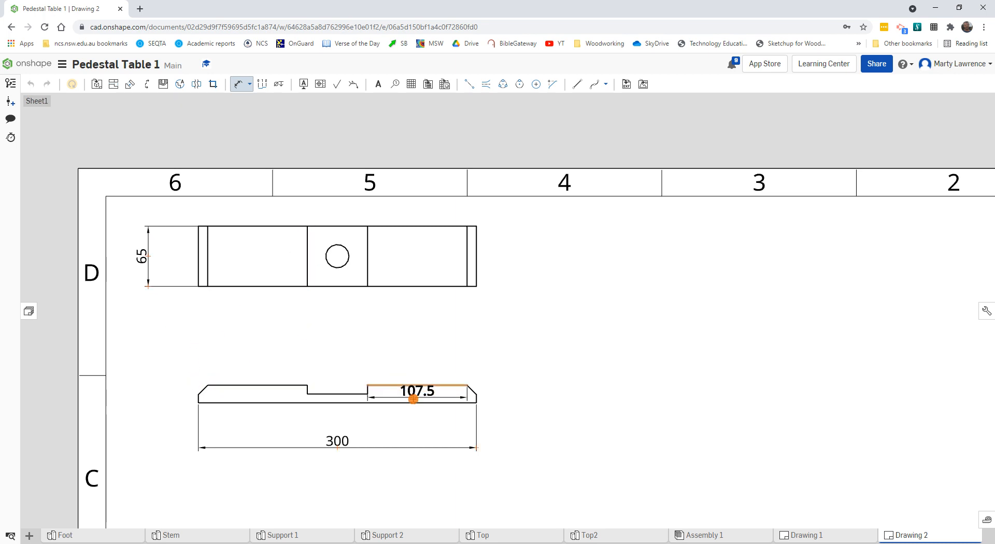
left_click(476, 403)
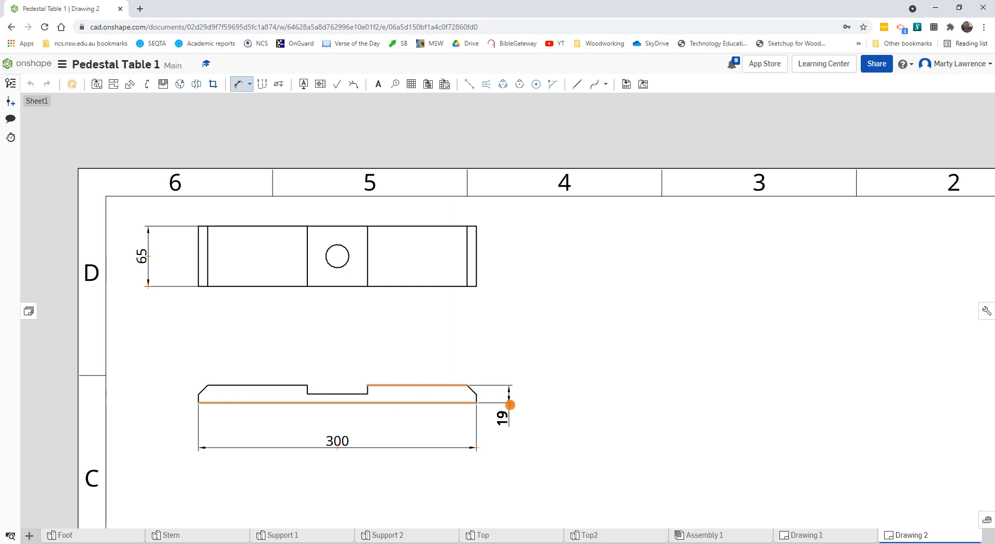
left_click(511, 406)
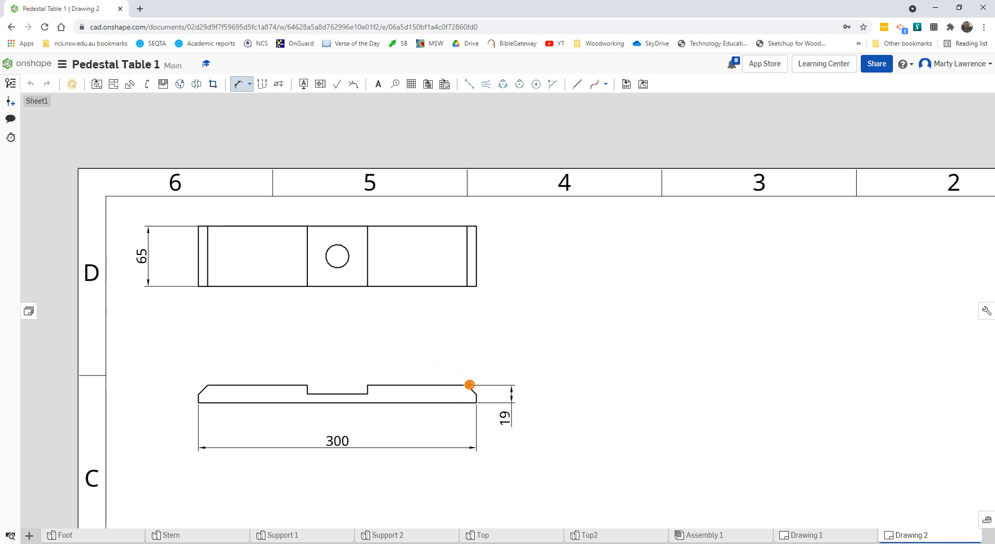
- Dimension the horizontal and vertical size of the chamfer at the right end of the front view
left_click(477, 394)
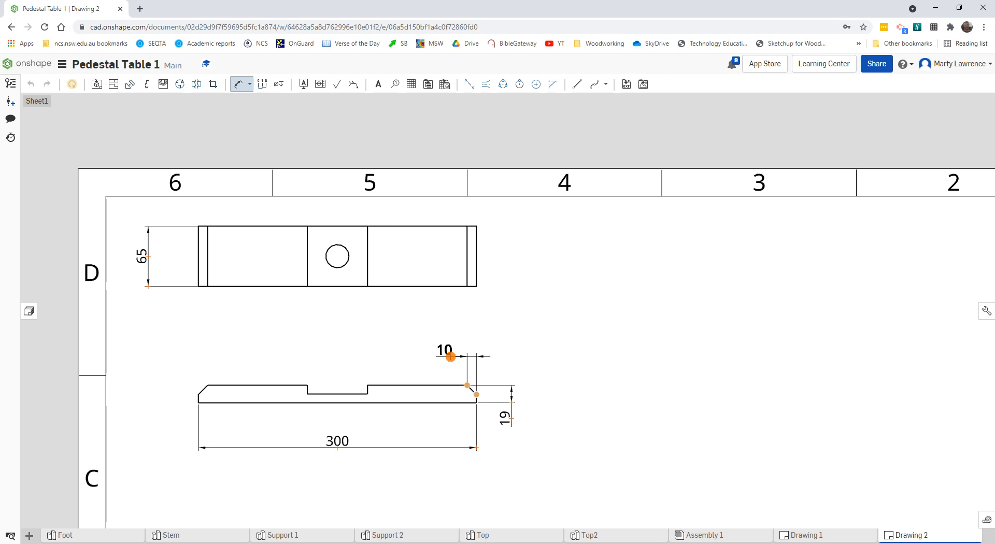
left_click(450, 357)
left_click(479, 395)
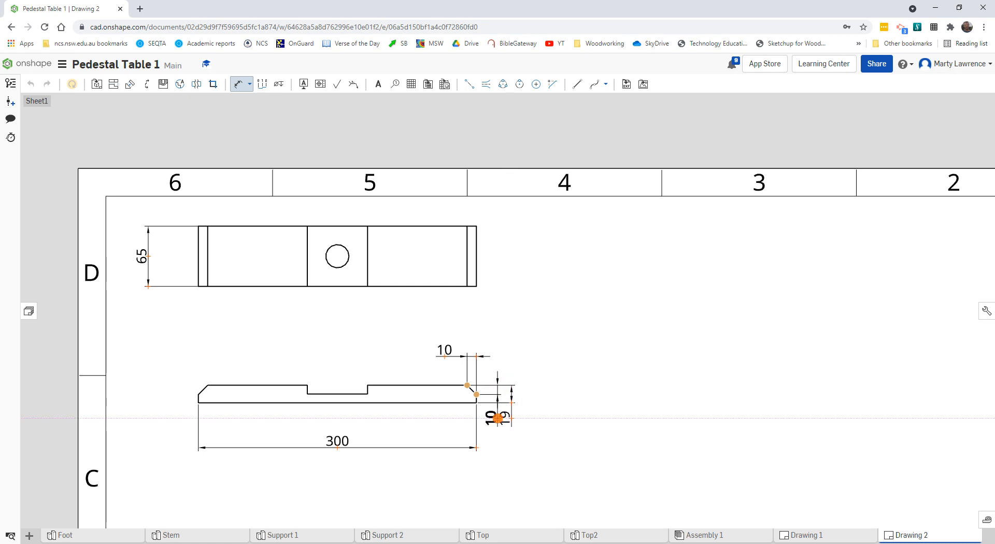
left_click(497, 418)
key("Escape")
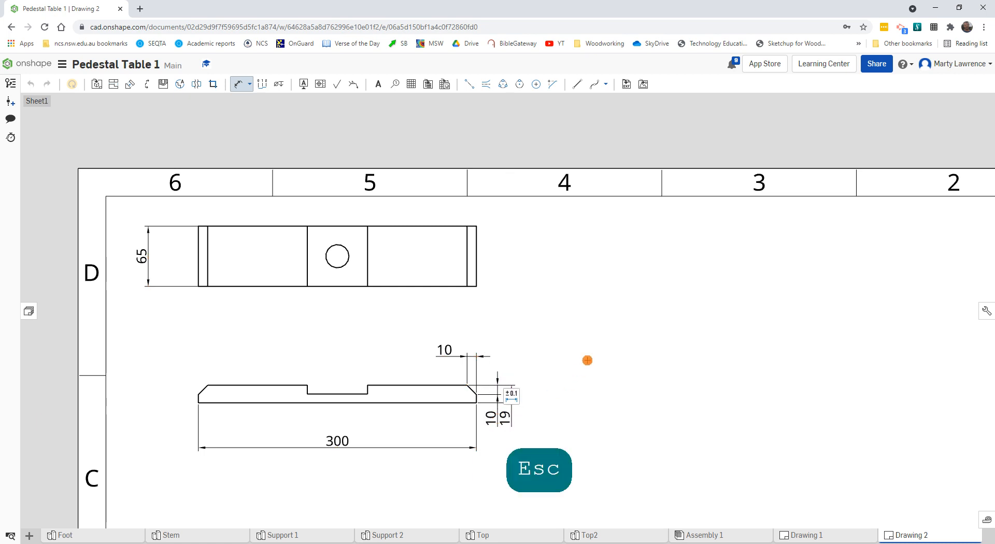
- Move the thickness dimension farther right of the front view and shift the chamfer's vertical dimension up and outward to separate them
left_click_drag(510, 412, 553, 412)
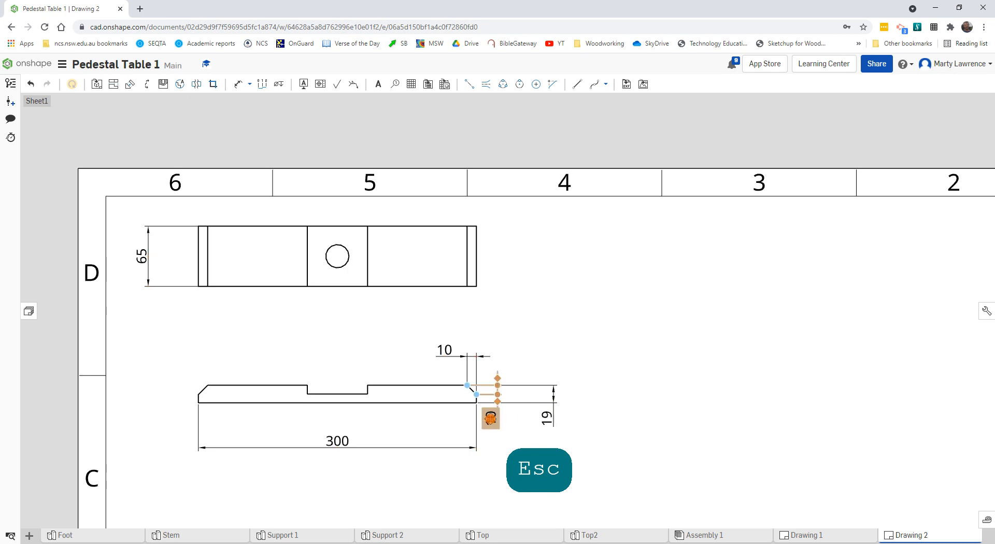
left_click_drag(489, 412, 525, 374)
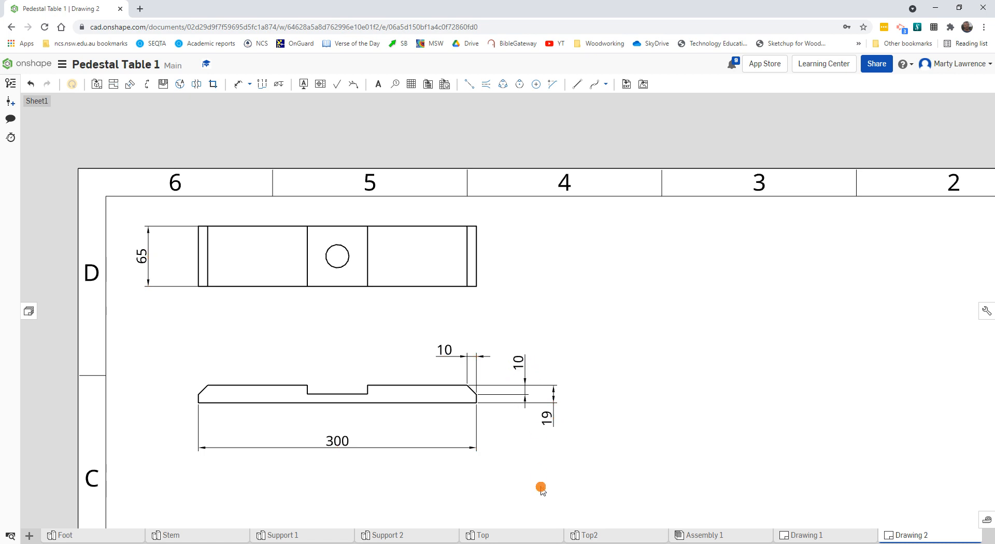
left_click(469, 384)
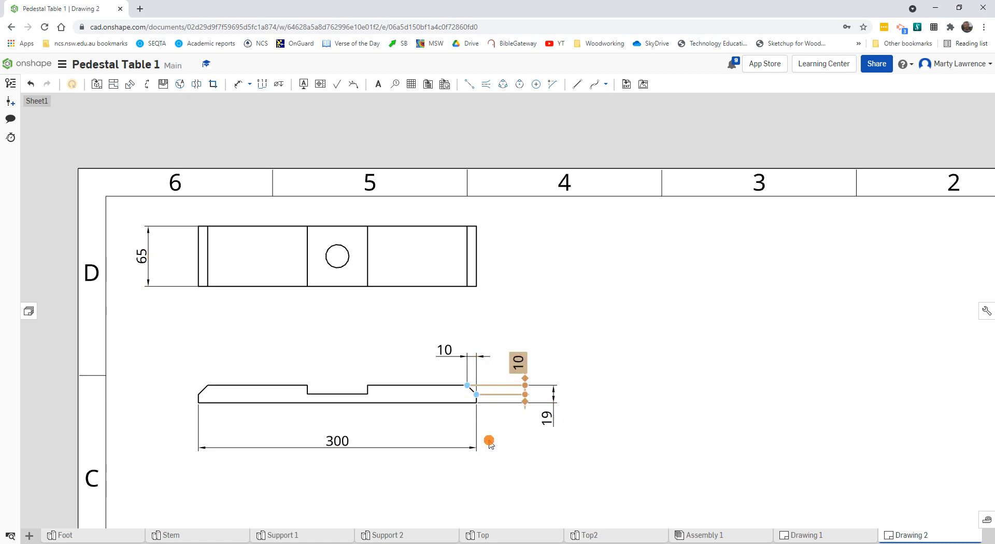
left_click(490, 442)
left_click(469, 373)
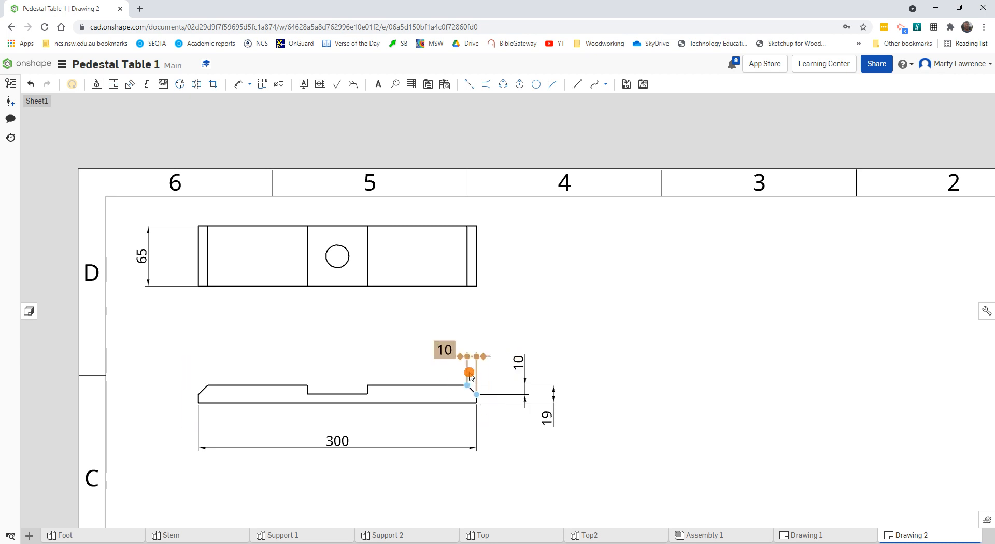
key("Escape")
- Dimension the diameter of the hole in the top view and add a centre mark to the hole
left_click(239, 83)
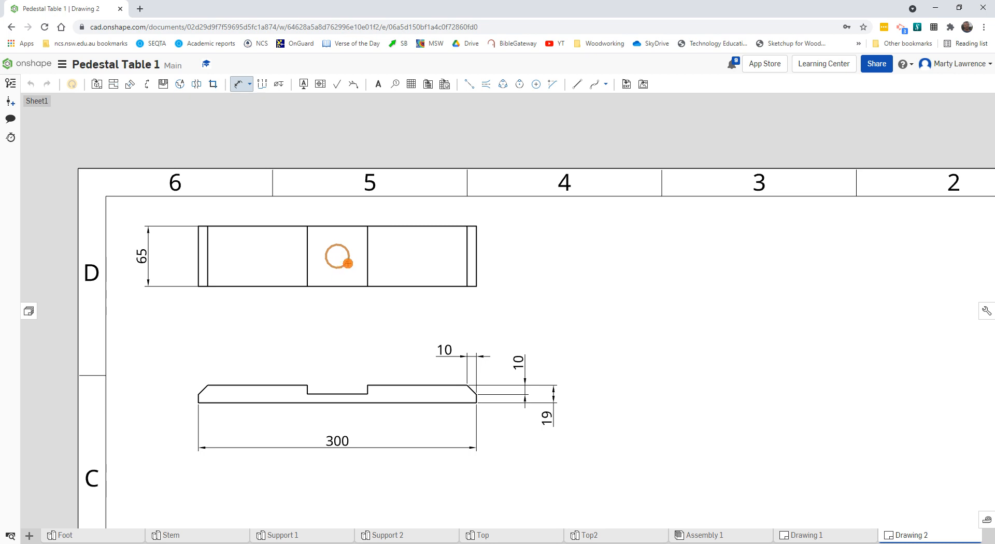
left_click(348, 263)
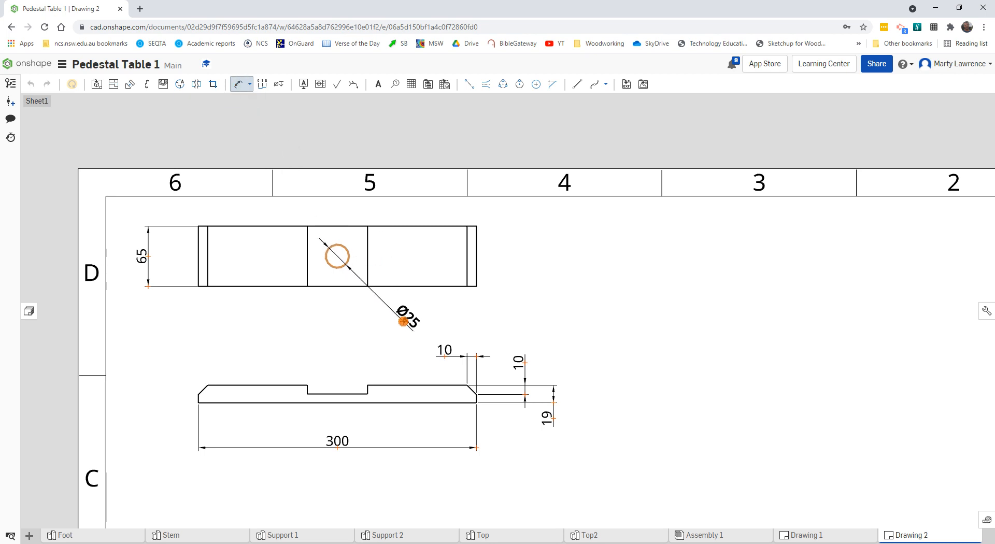
left_click(403, 320)
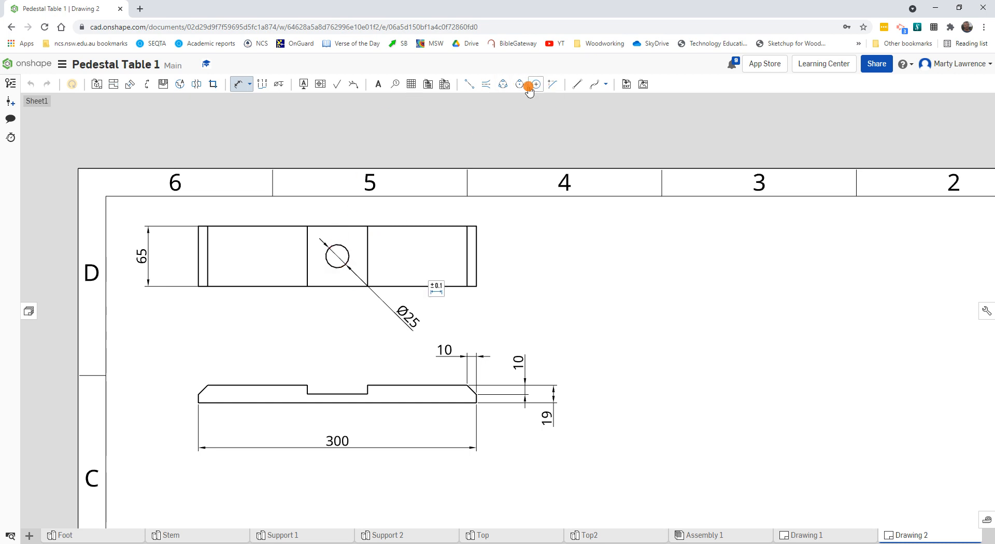
left_click(537, 86)
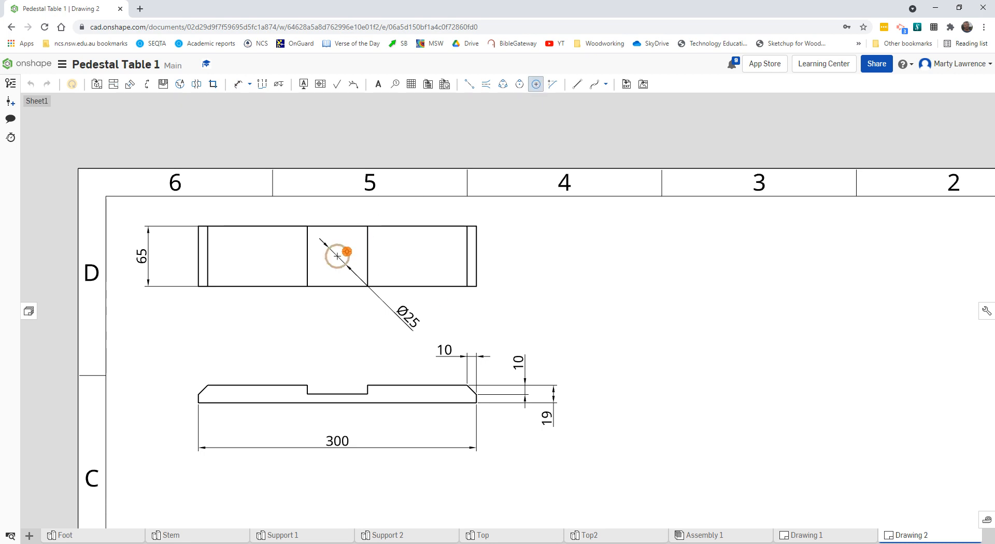
left_click(346, 251)
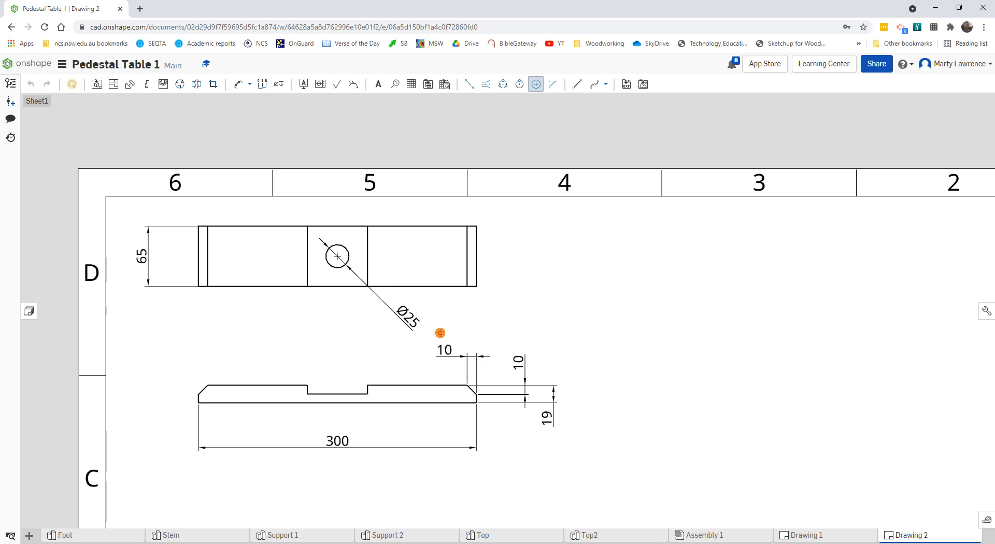
key("Escape")
key("Escape")
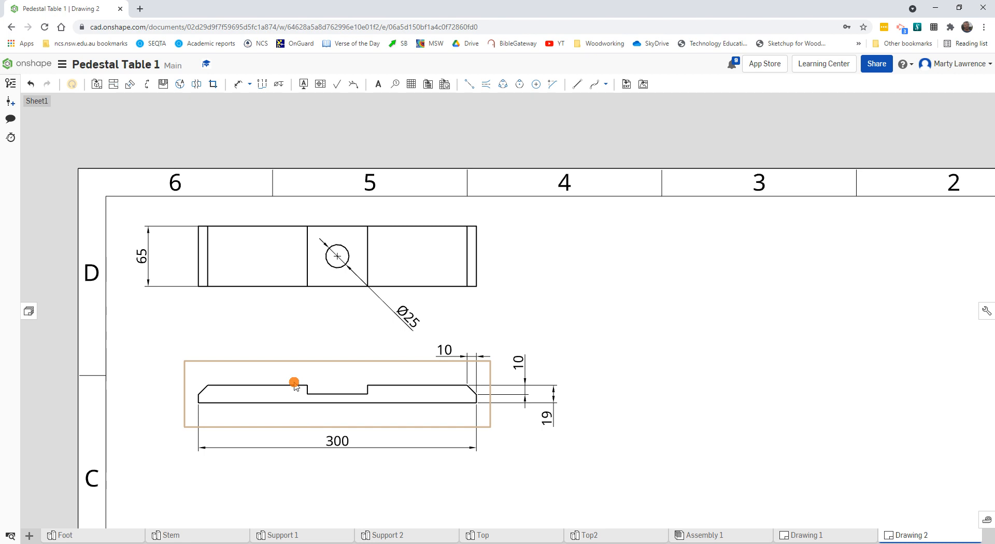
- Show the hidden lines in the front view of Support 1
left_click(294, 385)
right_click(291, 387)
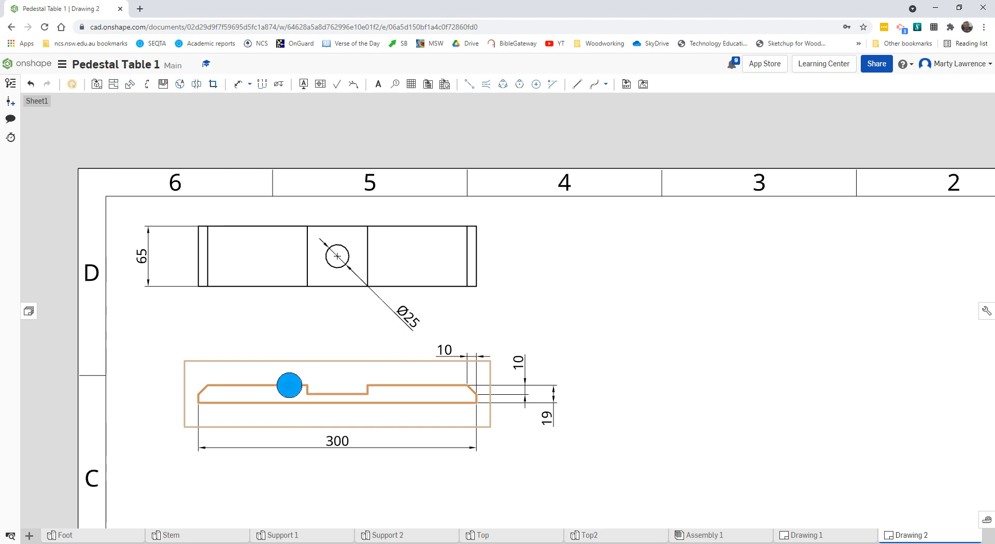
mouse_move(315, 374)
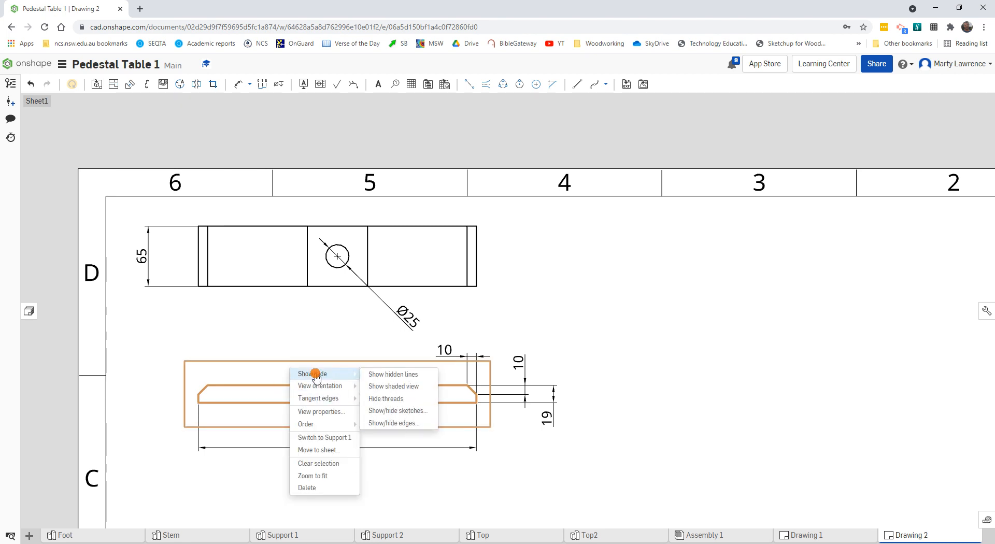
left_click(383, 374)
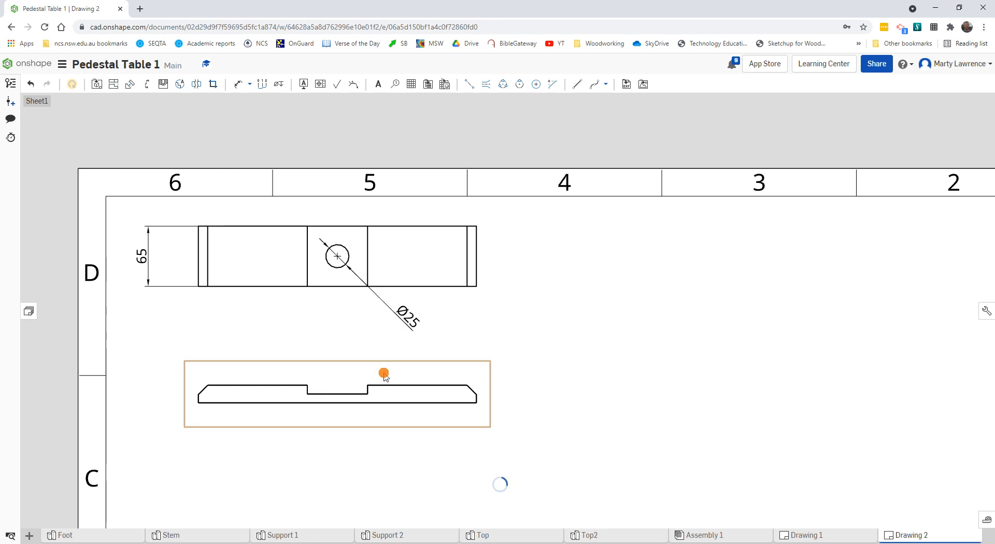
scroll(321, 392, "up", 3)
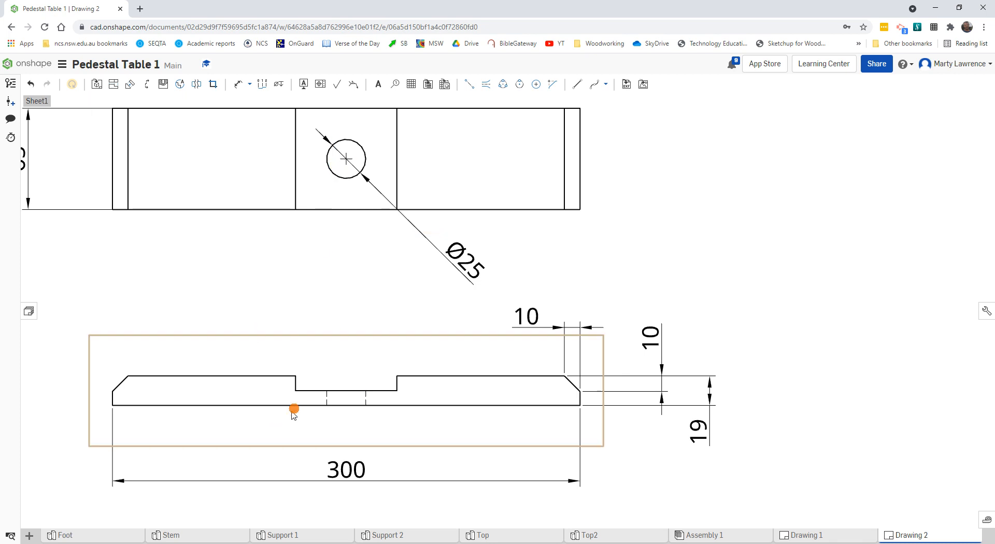
scroll(378, 392, "down", 1)
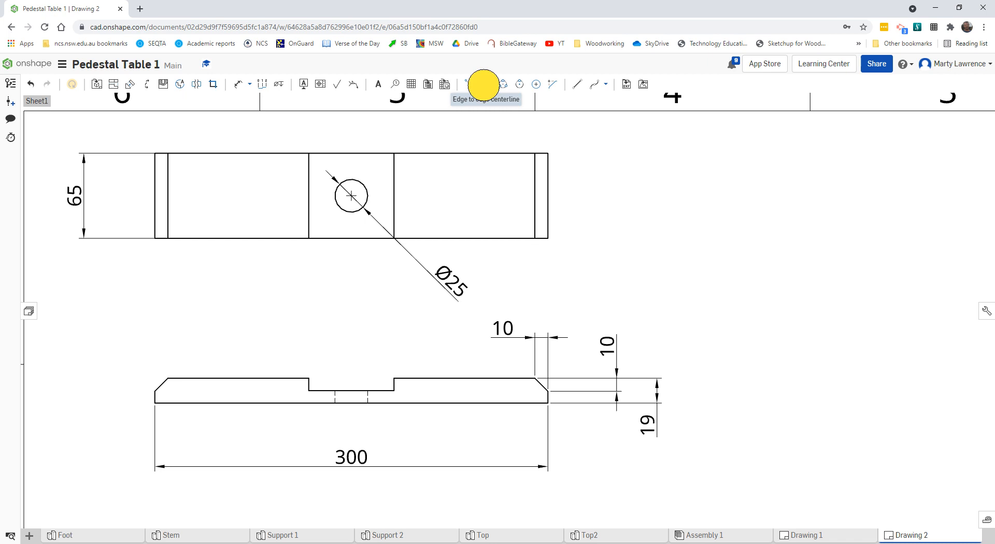
- Add an edge-to-edge centreline between the two hidden edges of the hole in the front view
left_click(484, 86)
scroll(352, 366, "up", 1)
scroll(352, 366, "up", 2)
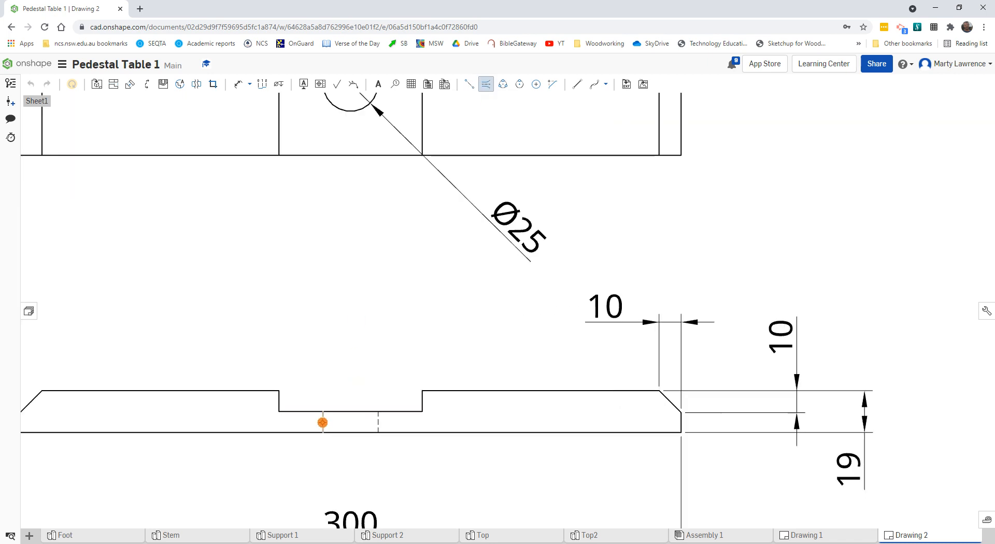
left_click(323, 422)
left_click(377, 423)
scroll(368, 433, "down", 1)
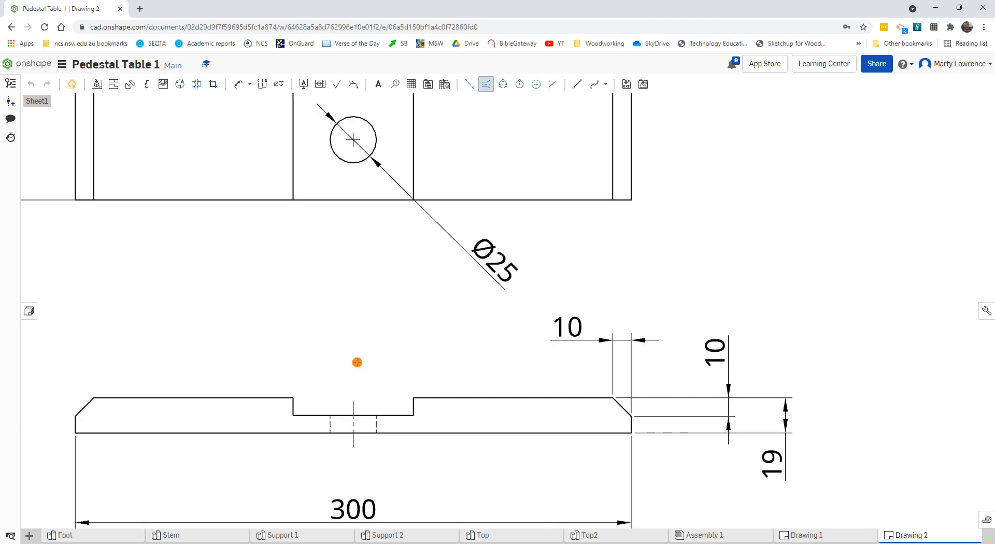
- Inspect the hole's hidden edges and centreline in the front view alongside the dimensioned top view
scroll(371, 377, "down", 2)
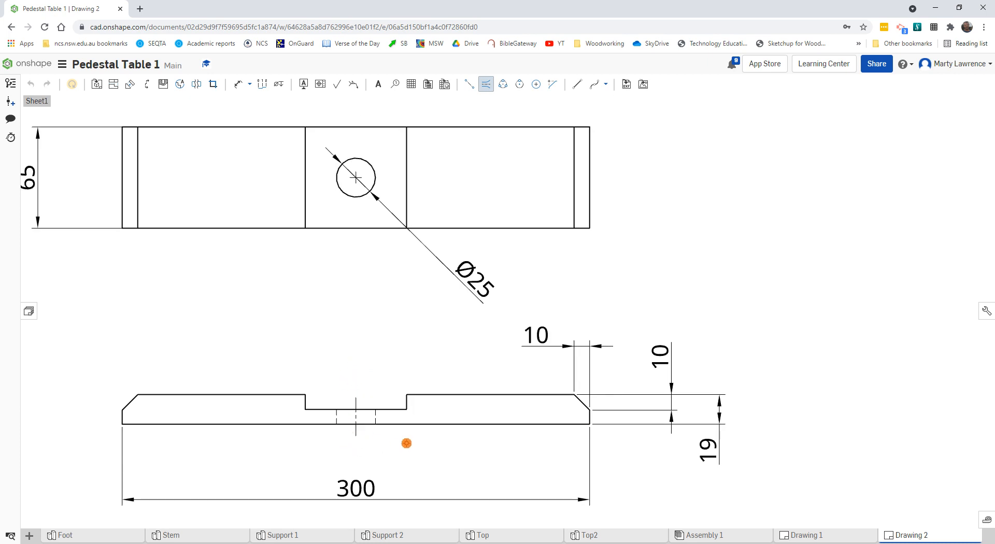
scroll(406, 443, "down", 1)
scroll(406, 443, "up", 2)
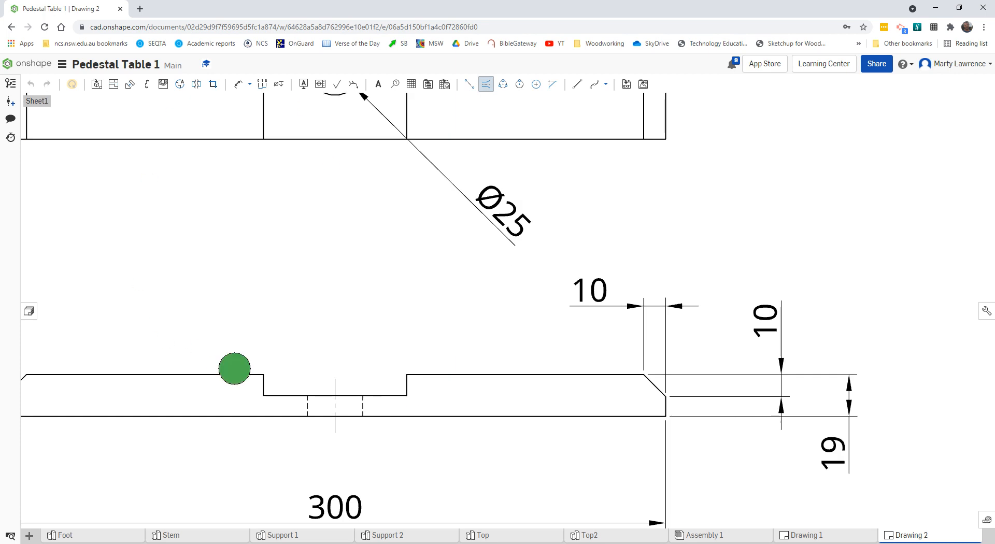
scroll(234, 368, "down", 1)
middle_click_drag(234, 368, 308, 315)
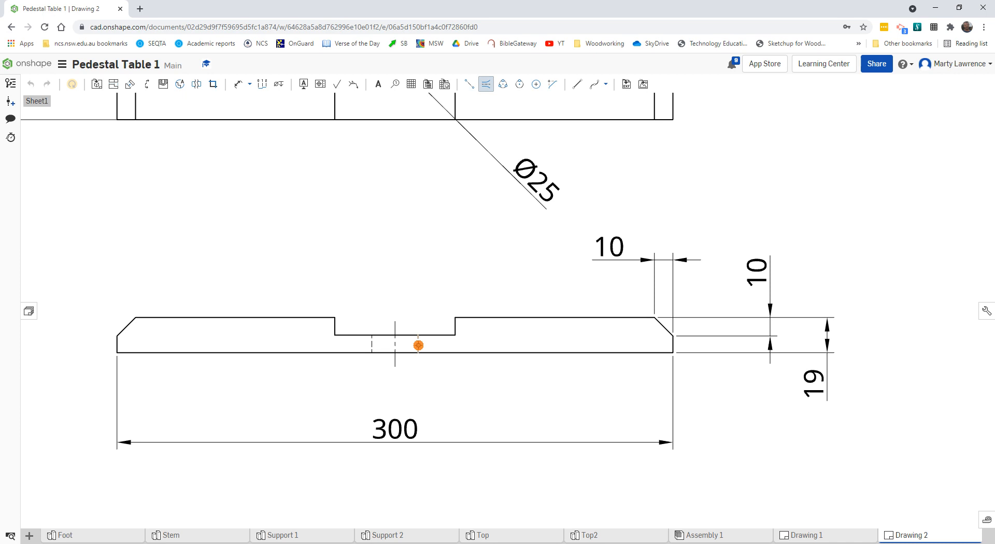
scroll(422, 394, "down", 1)
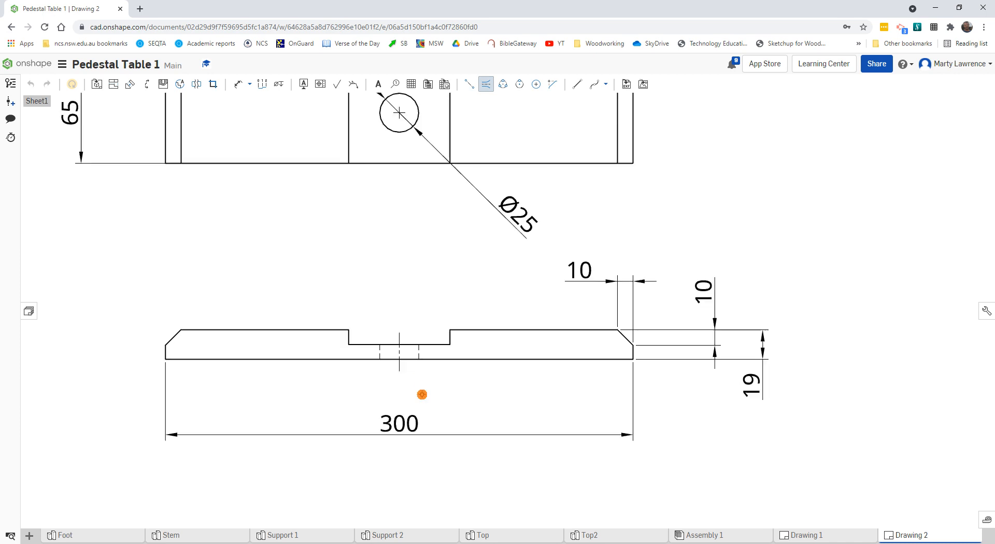
scroll(423, 391, "down", 3)
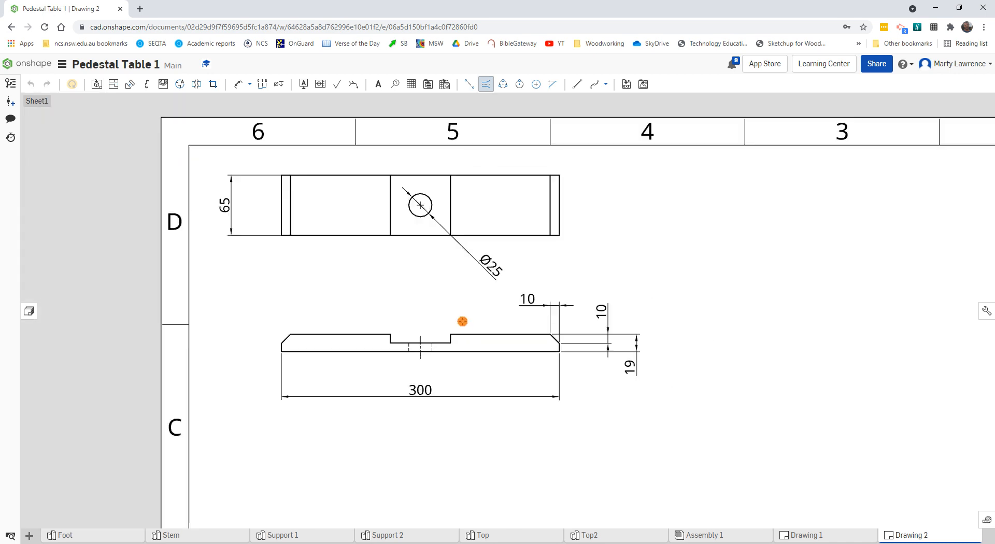
mouse_move(598, 310)
middle_mouse_down()
mouse_move(535, 310)
mouse_move(544, 320)
middle_mouse_up()
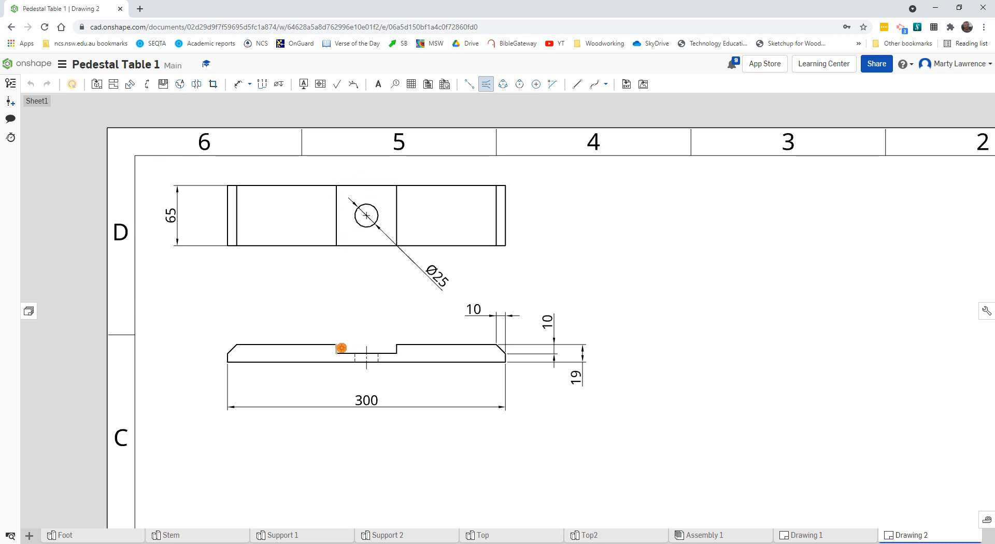
scroll(417, 327, "down", 1)
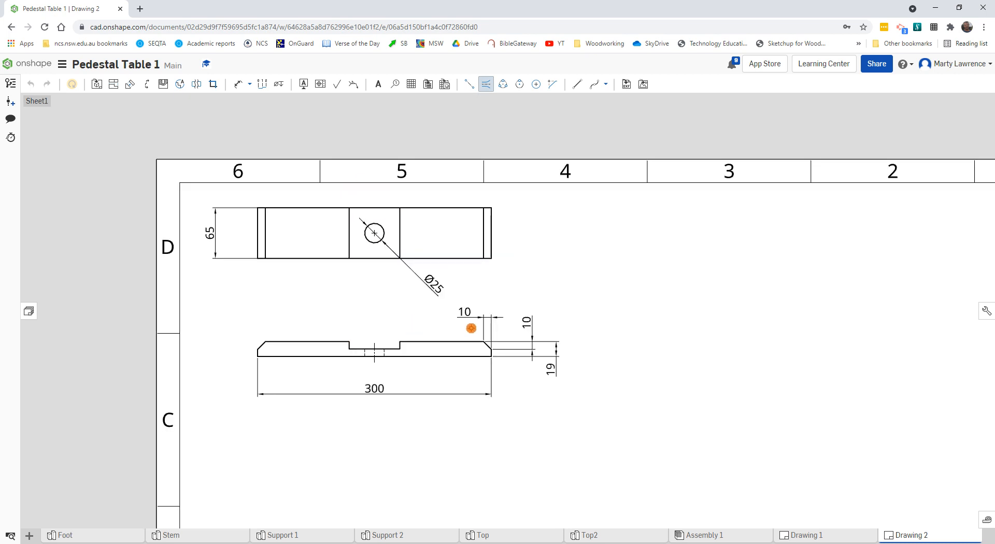
mouse_move(471, 329)
middle_mouse_down()
mouse_move(432, 340)
mouse_move(426, 350)
mouse_move(436, 354)
middle_mouse_up()
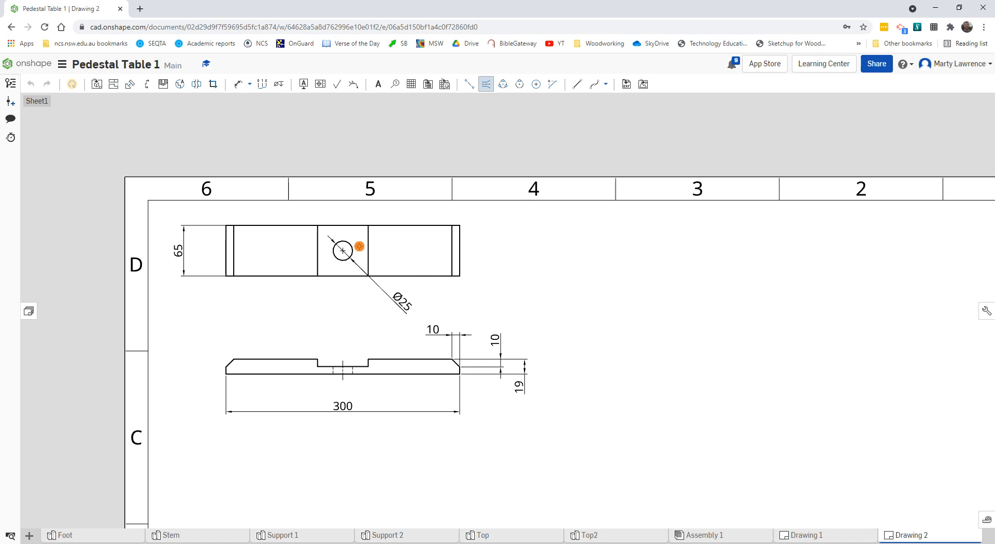
- Create a projected isometric view of Support 1 from the front view, placed up and to the right of it
left_click(110, 88)
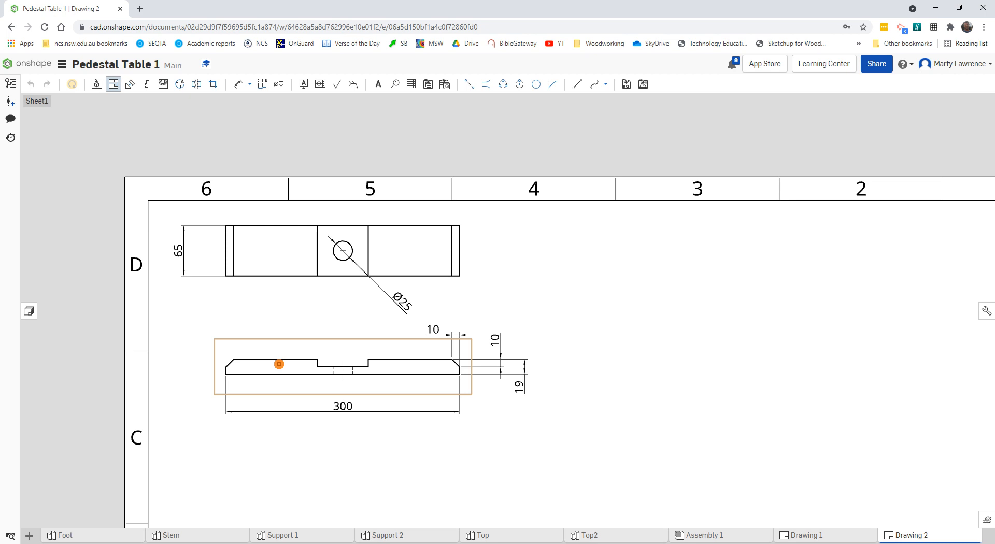
left_click(279, 364)
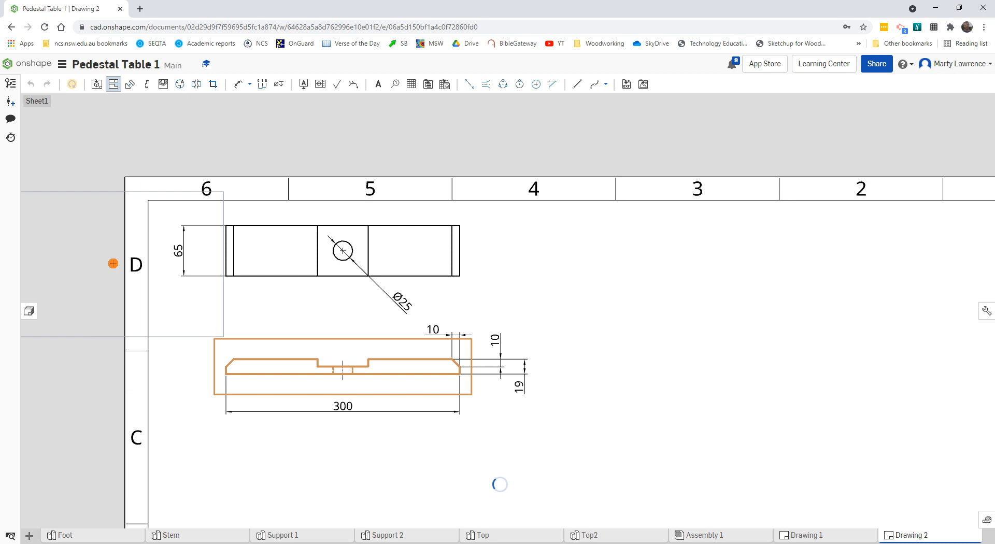
left_click(594, 246)
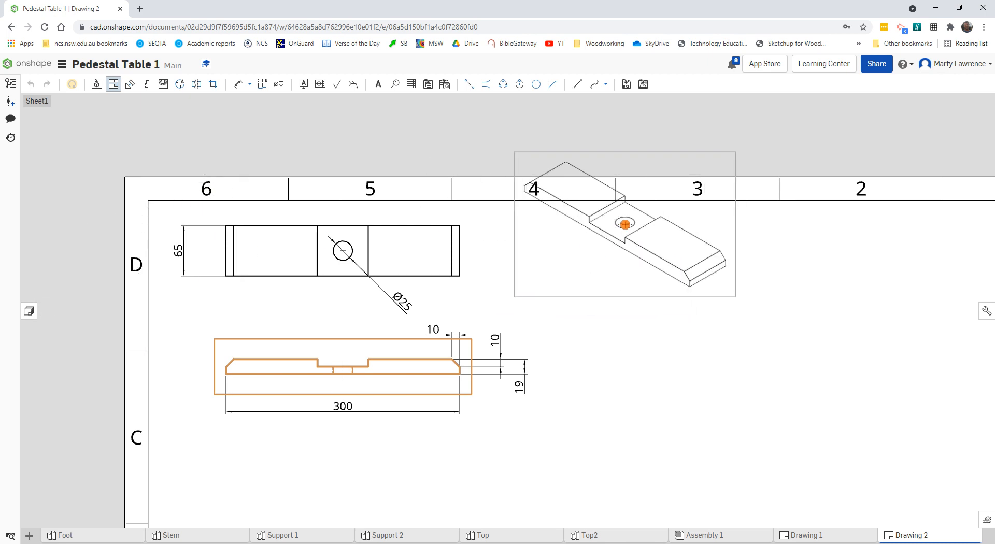
left_click(623, 214)
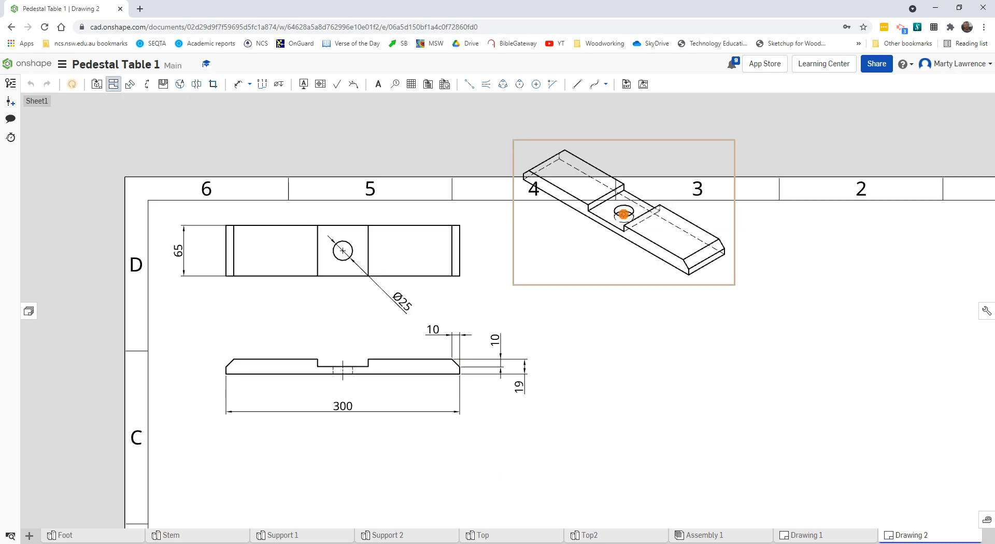
key("Escape")
key("Escape")
key("Escape")
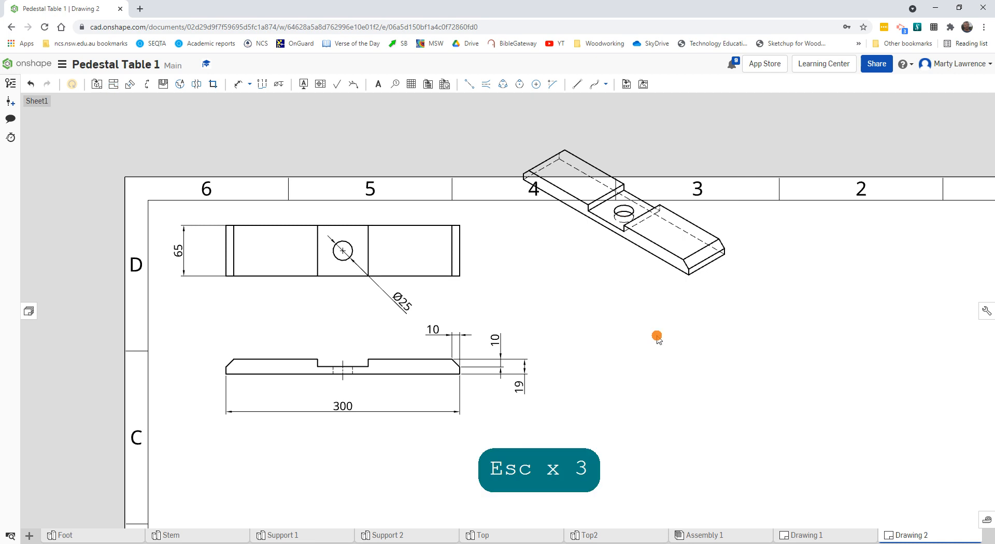
- Move the isometric view inside the sheet border, into zone D under column 3, beside the top view
left_click_drag(628, 228, 814, 333)
scroll(786, 333, "down", 4)
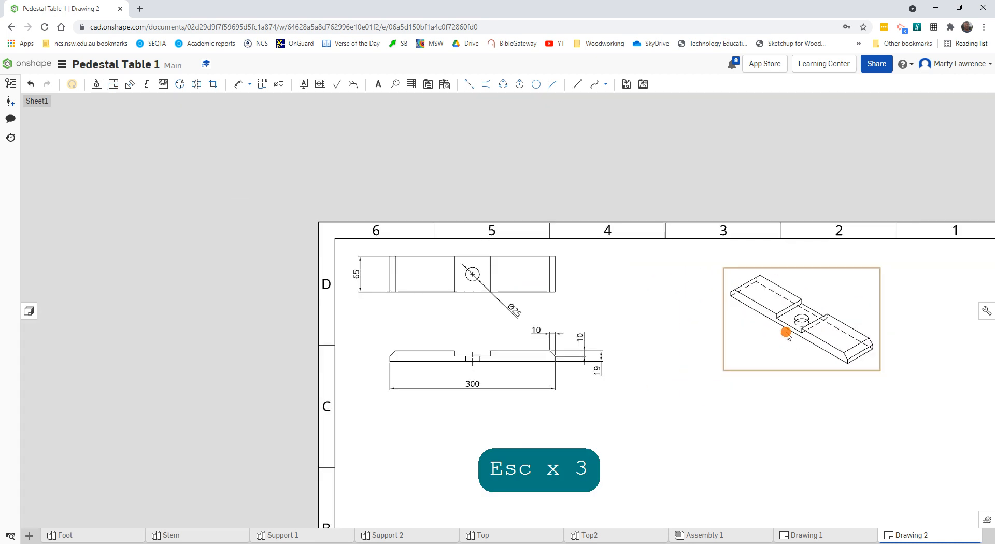
middle_click_drag(788, 388, 634, 367)
left_click_drag(653, 306, 587, 296)
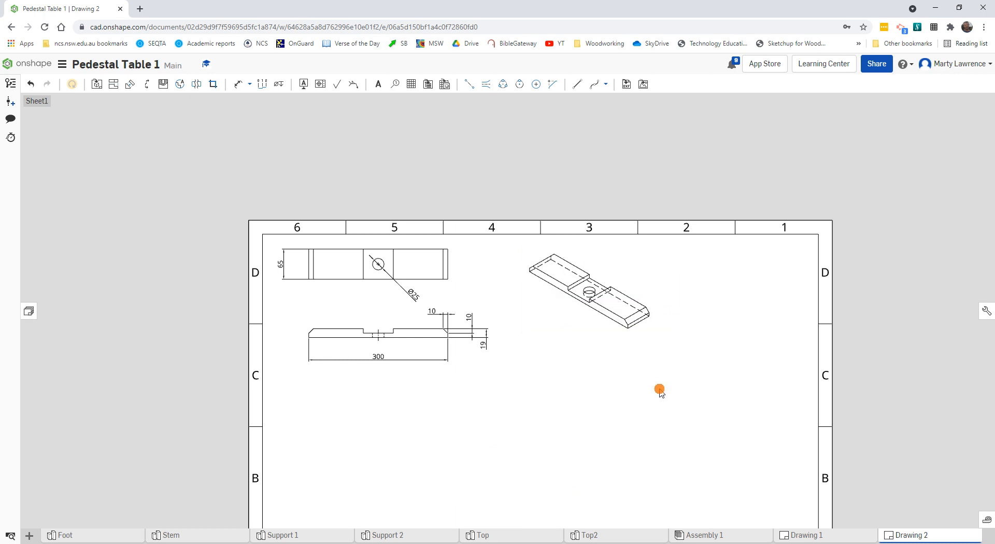
scroll(628, 306, "up", 3)
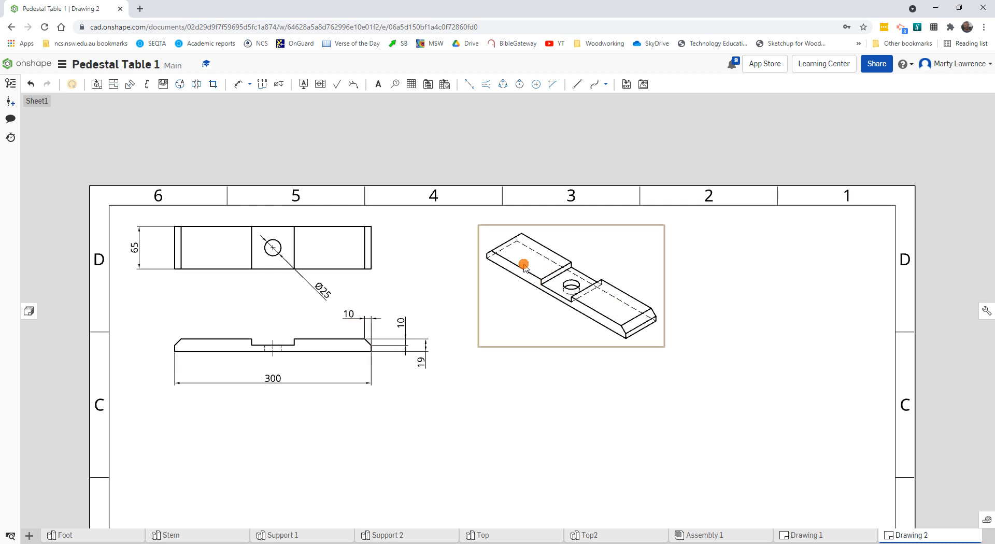
- Display the isometric view as shaded and hide its hidden lines
right_click(548, 273)
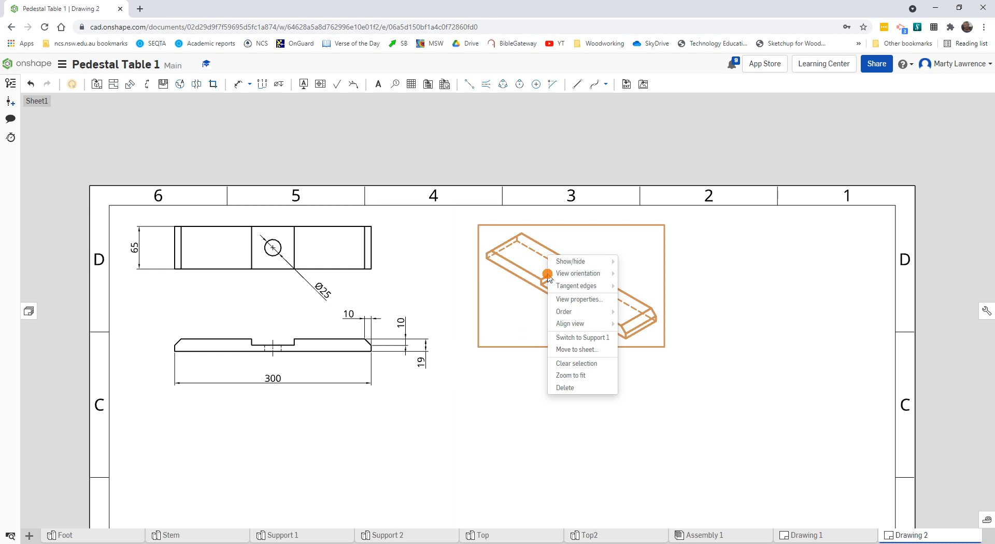
mouse_move(568, 263)
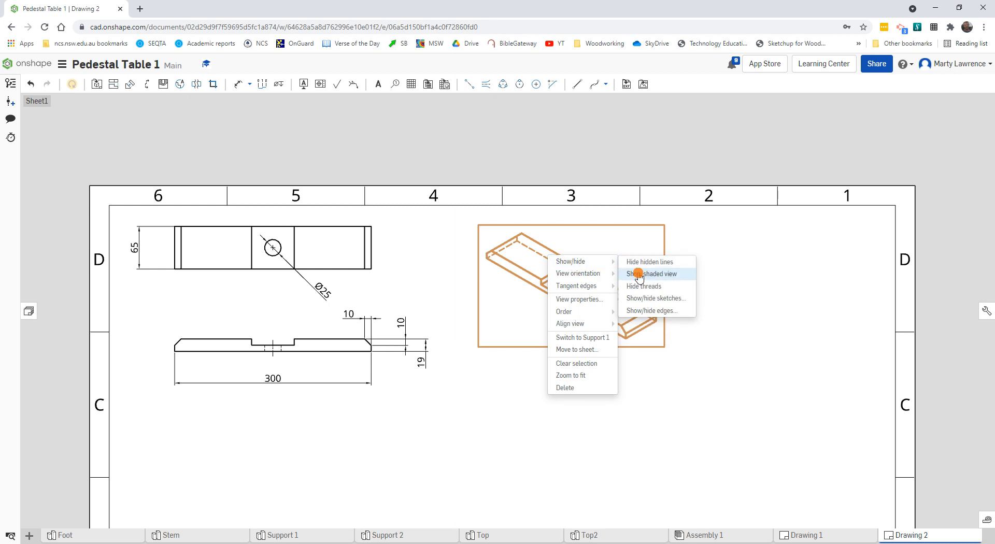
left_click(639, 274)
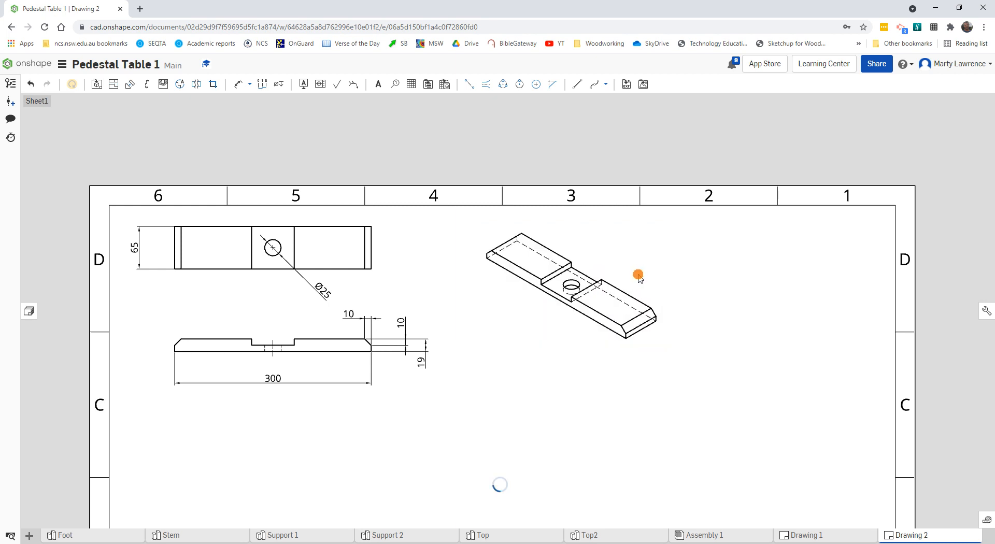
right_click(529, 269)
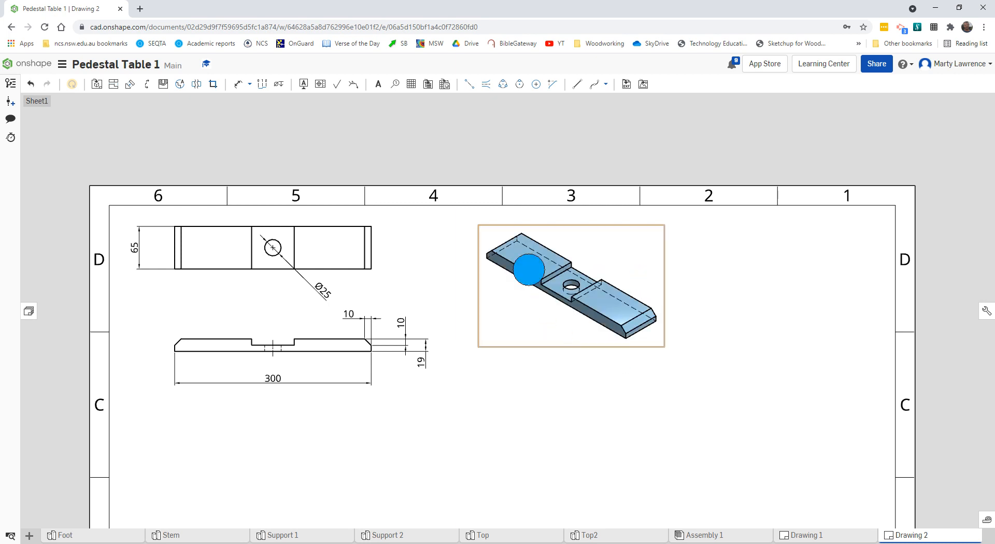
mouse_move(553, 269)
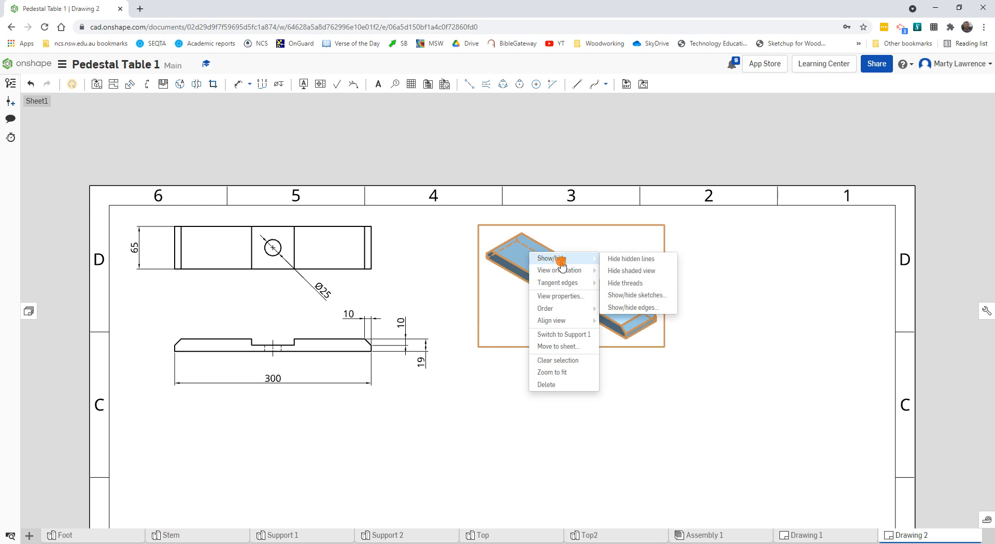
left_click(606, 258)
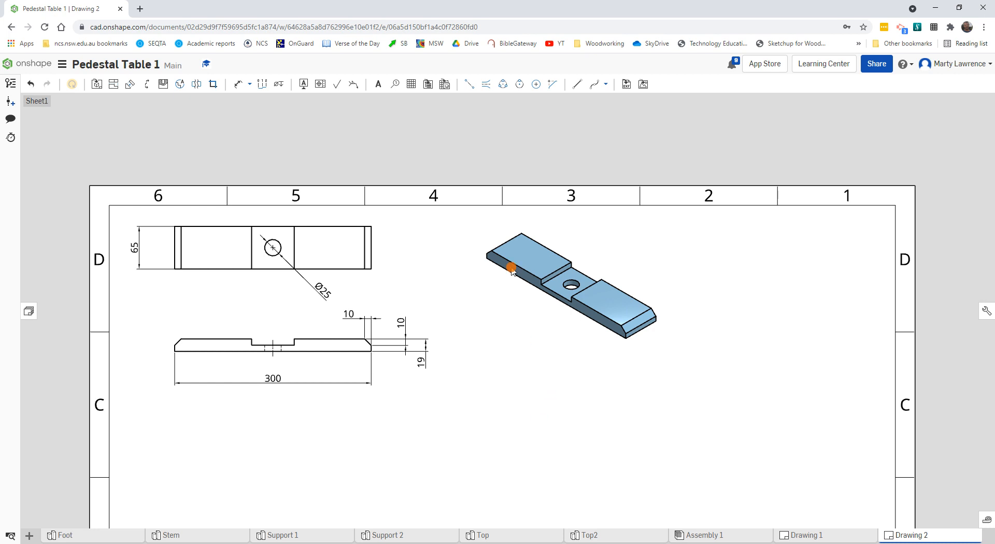
- Add the note "bLAH bLAH Joint" below the recessed joint of the isometric view, at its lower-left side
scroll(507, 288, "up", 2)
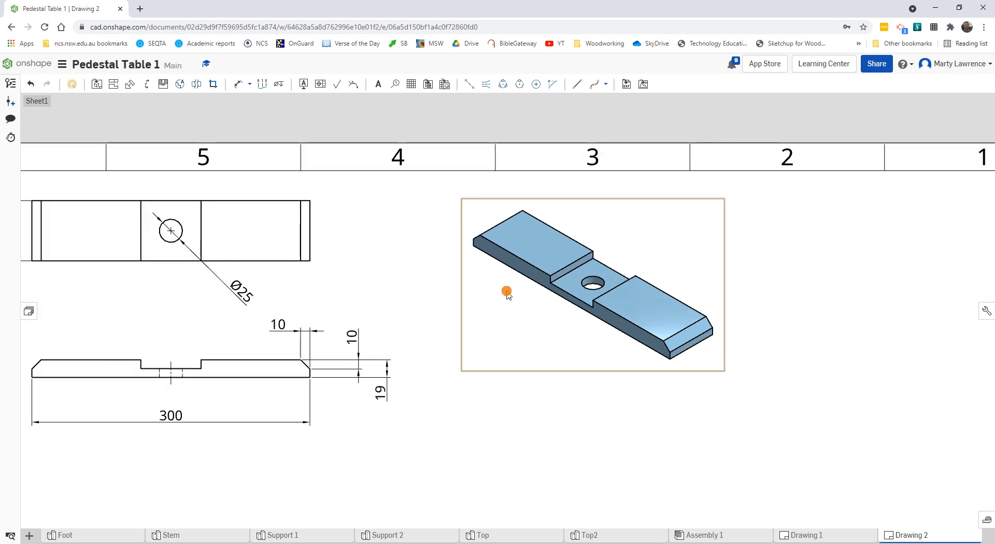
left_click(377, 84)
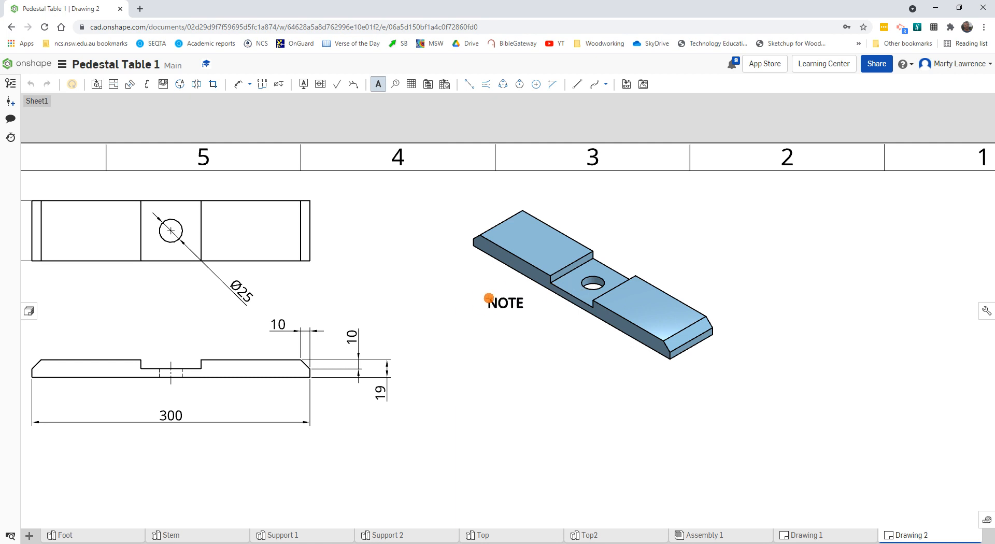
left_click(488, 298)
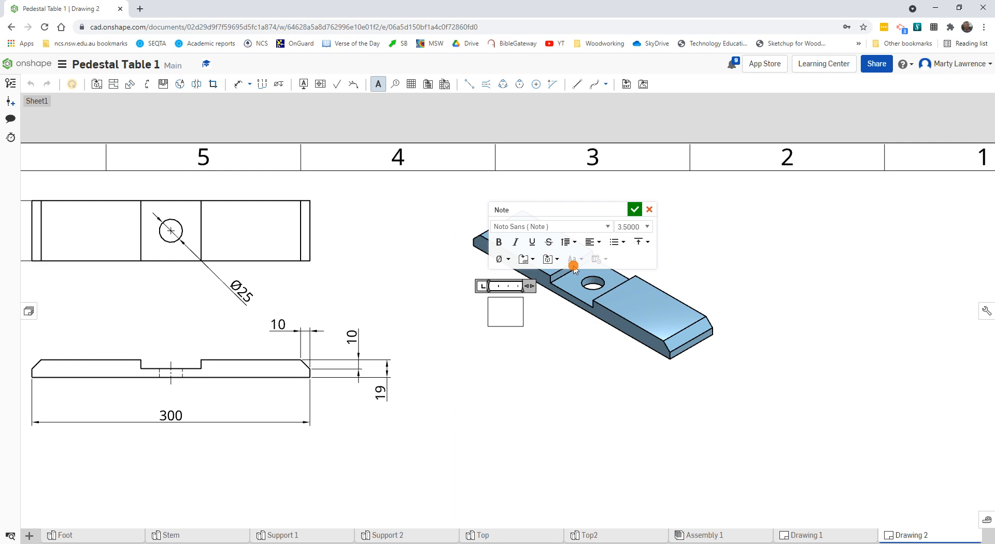
type("B")
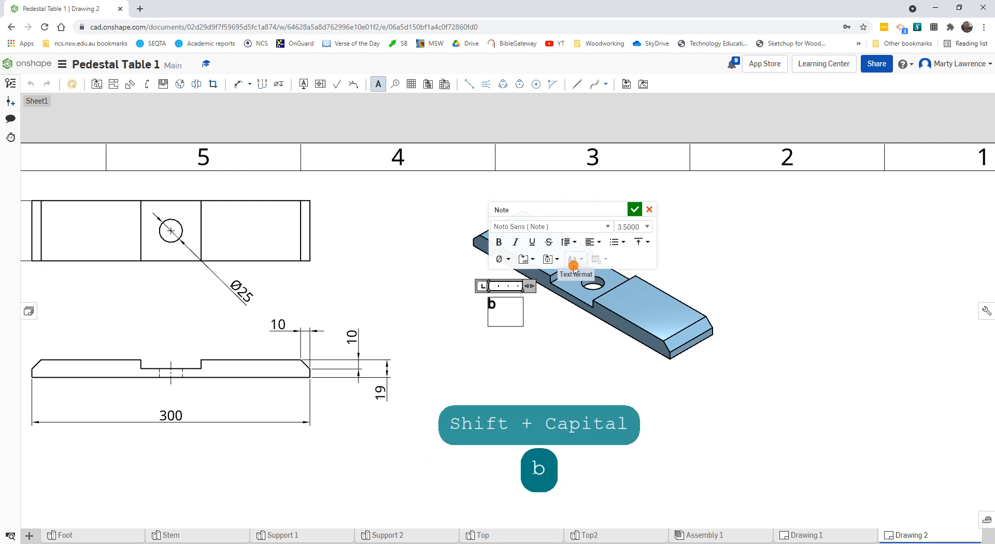
key("BackSpace")
type("bLAH b")
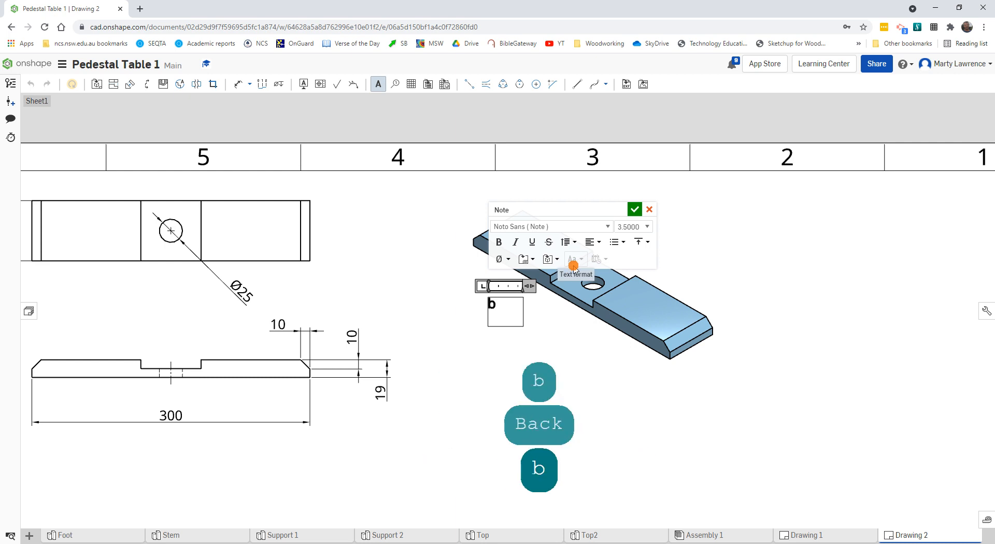
type("LAH")
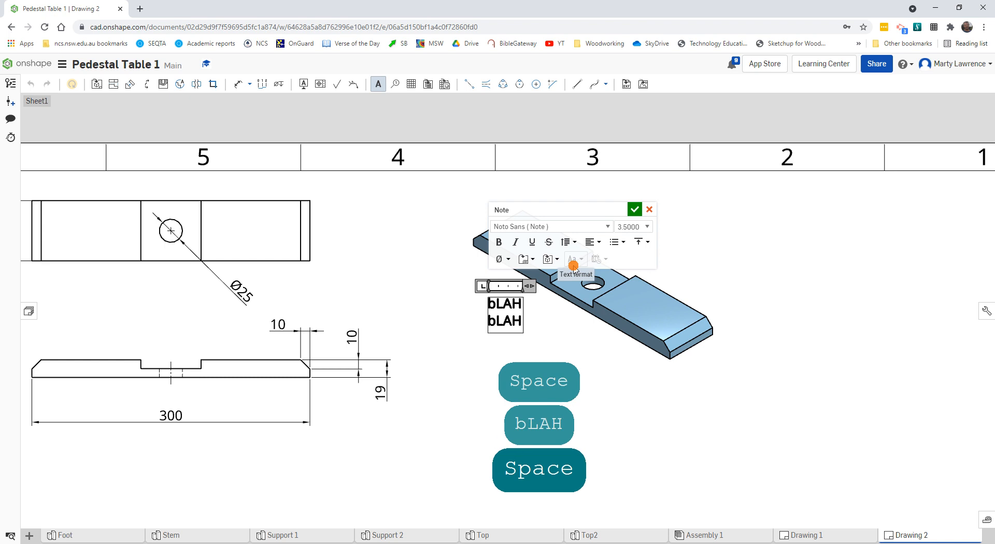
key("Caps_Lock")
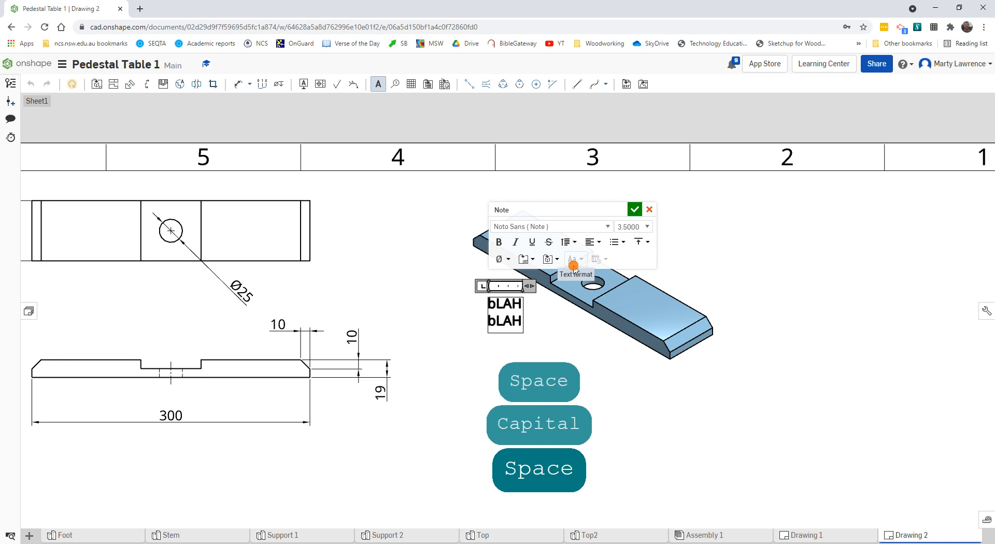
type("Joint")
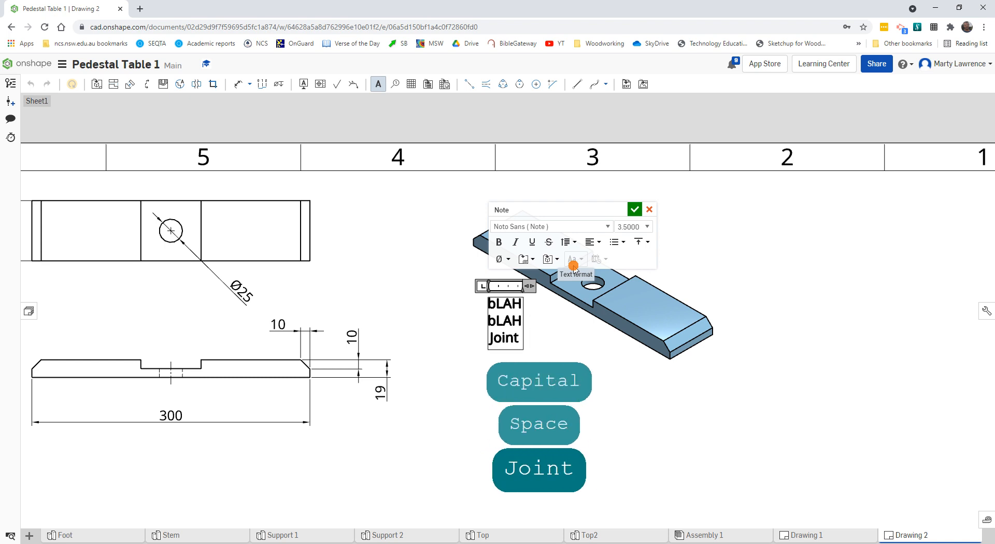
left_click(635, 209)
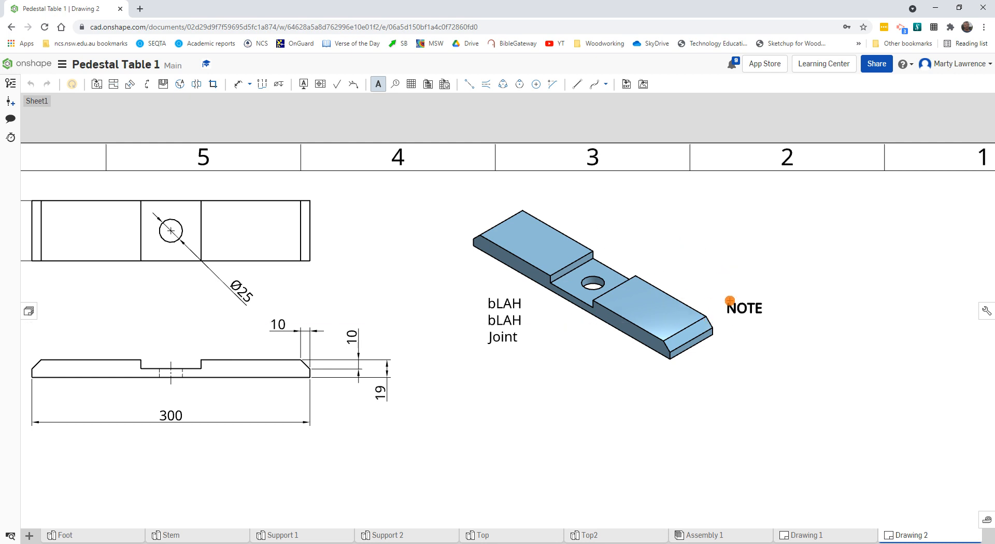
- Add the note "10mm Chamfer" beside the chamfered right end of the isometric view
left_click(732, 284)
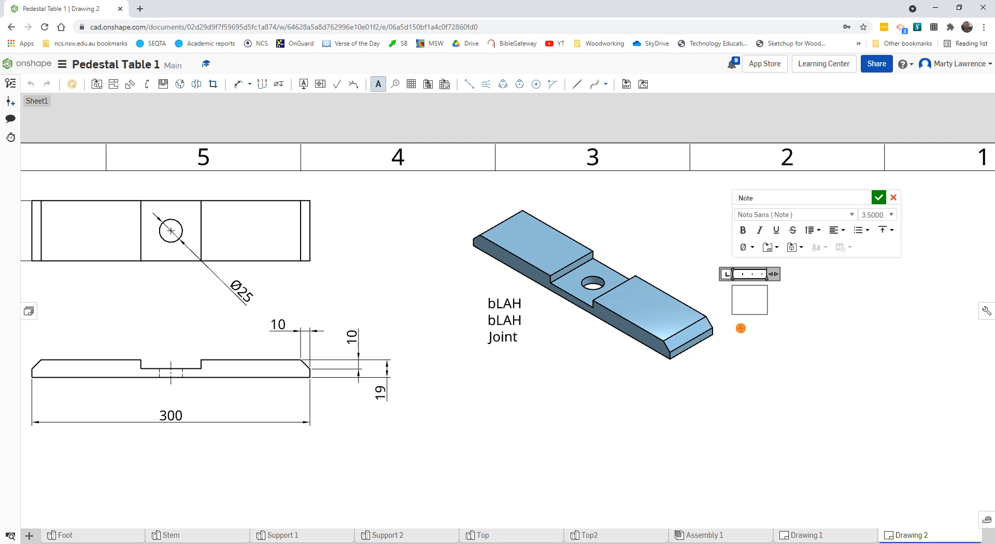
type("1")
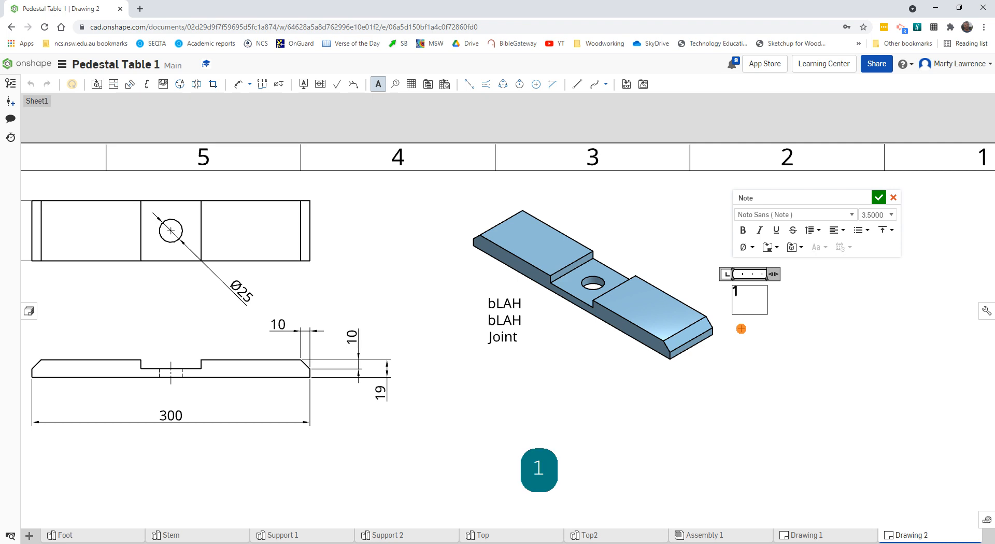
type("0mm C")
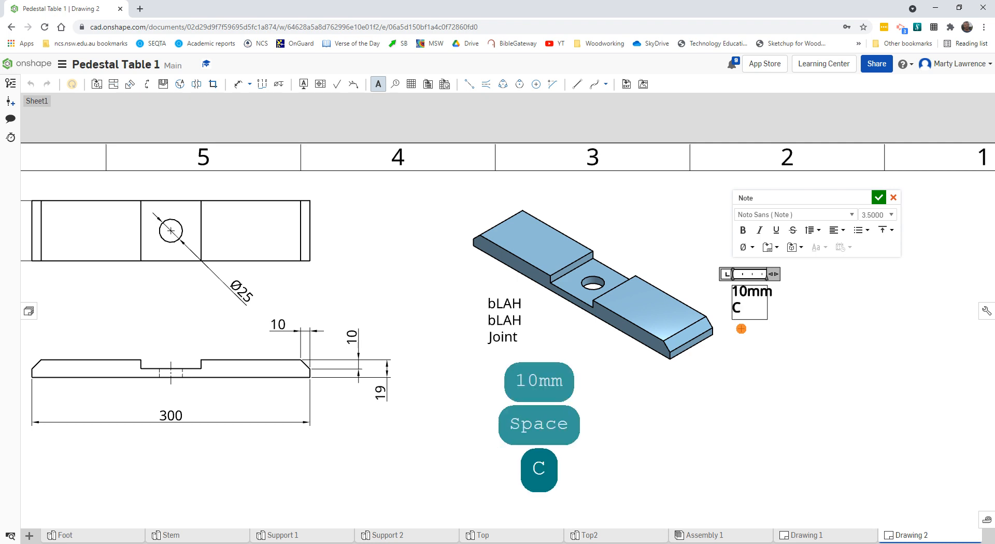
type("hamfer")
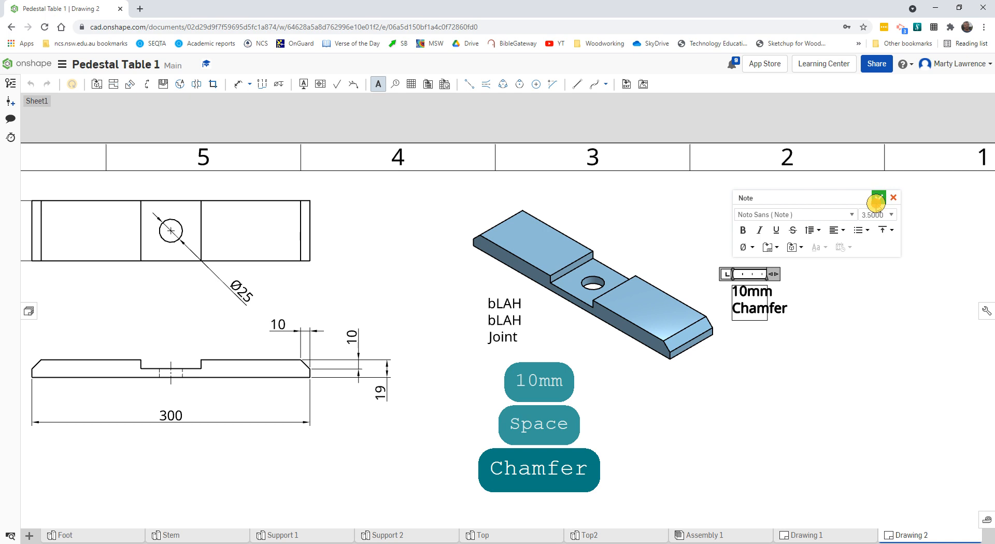
left_click(878, 198)
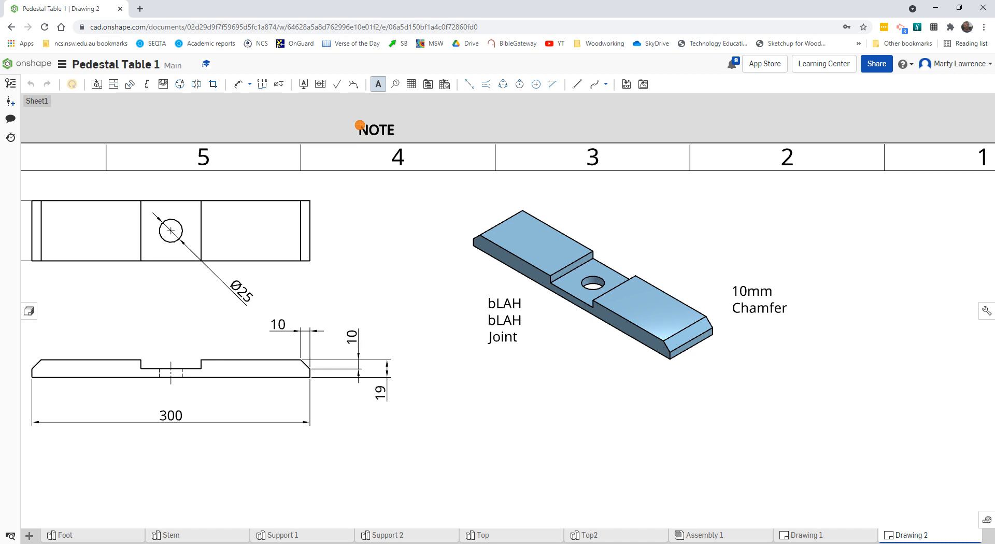
key("Escape")
- Add a leader from the "bLAH bLAH Joint" note to the recessed face beside the hole in the isometric view
left_click(499, 319)
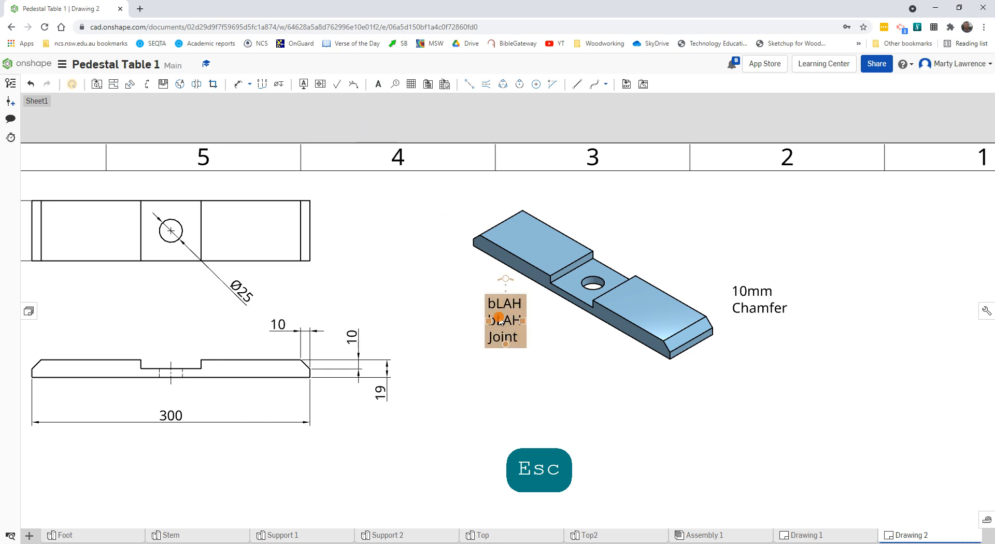
right_click(503, 318)
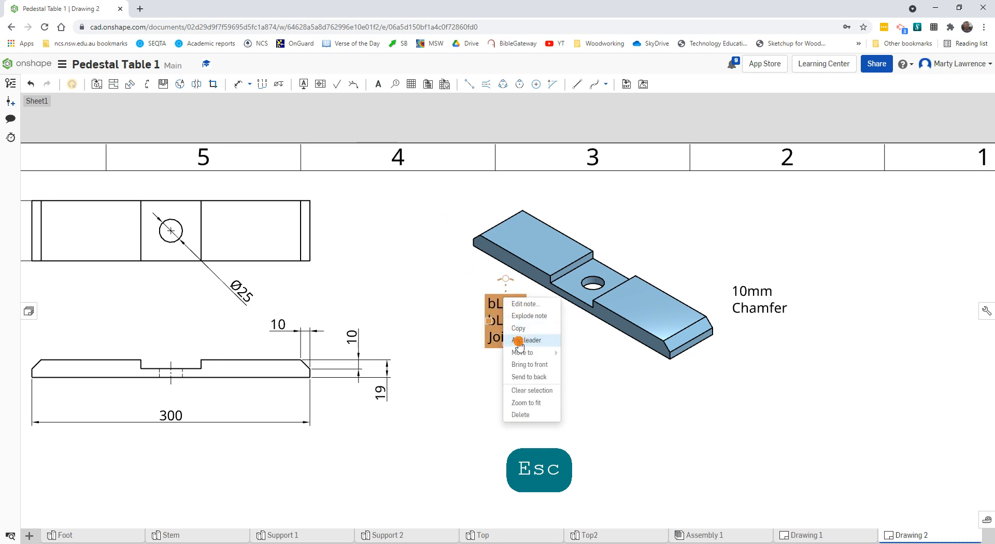
left_click(518, 340)
left_click(564, 289)
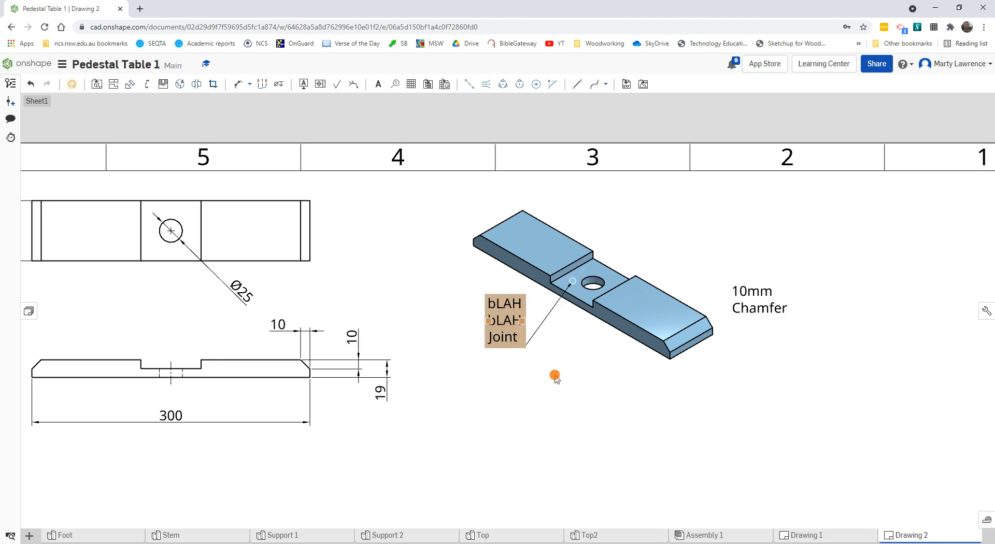
left_click(555, 379)
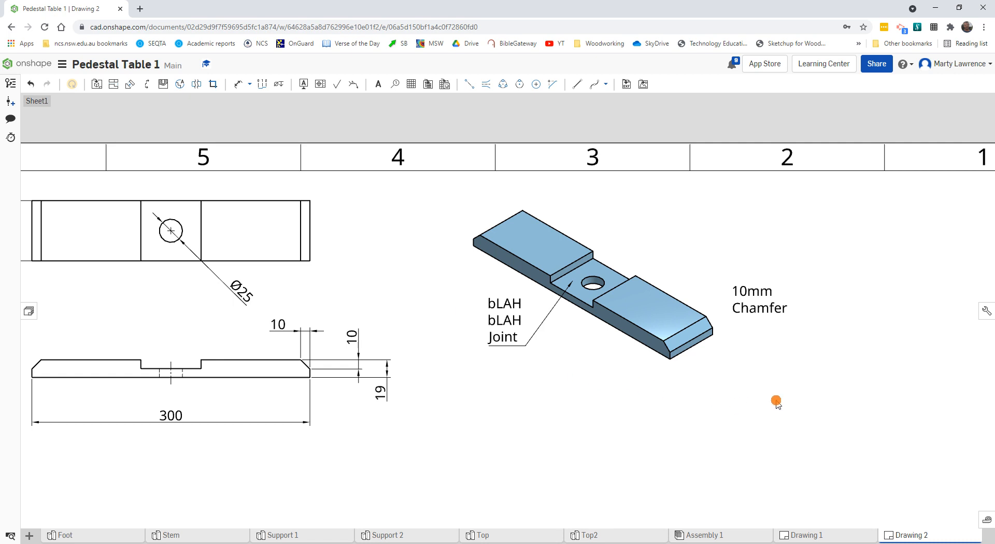
- Add a leader from the "10mm Chamfer" note to the chamfer face at the right end of the isometric view
left_click(764, 316)
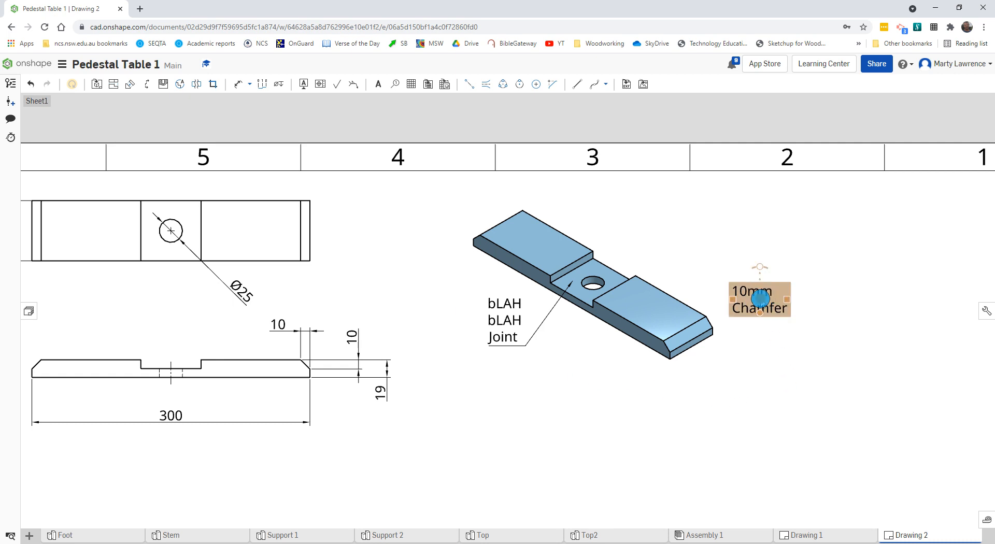
right_click(760, 285)
left_click(784, 323)
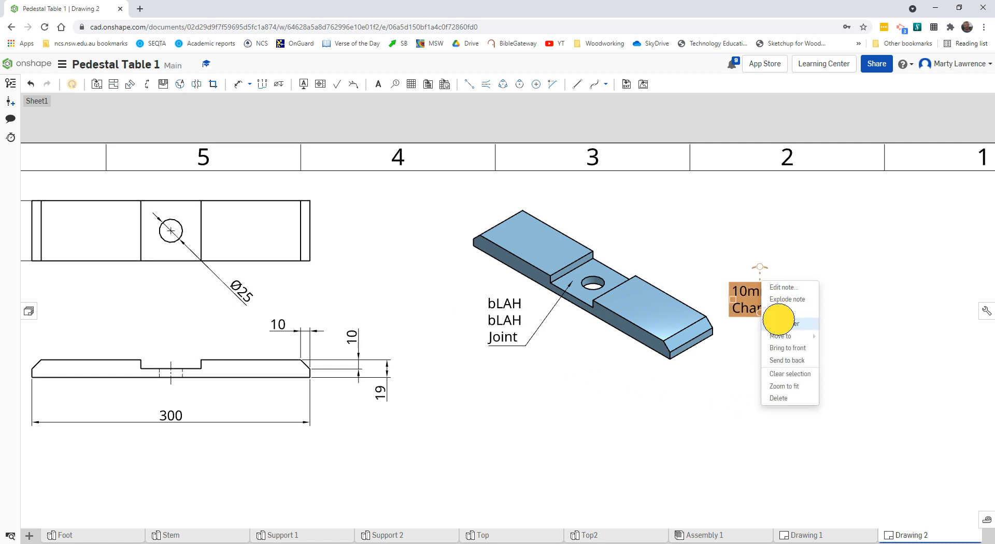
left_click(695, 332)
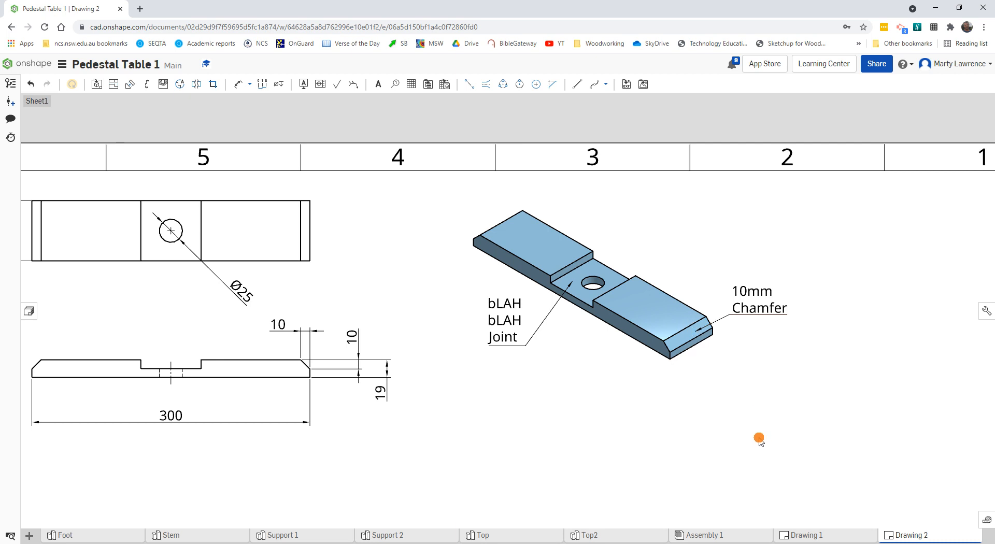
- Examine the noted isometric view, the dimensioned top and front views of Support 1, and the free space on the sheet
scroll(521, 380, "up", 1)
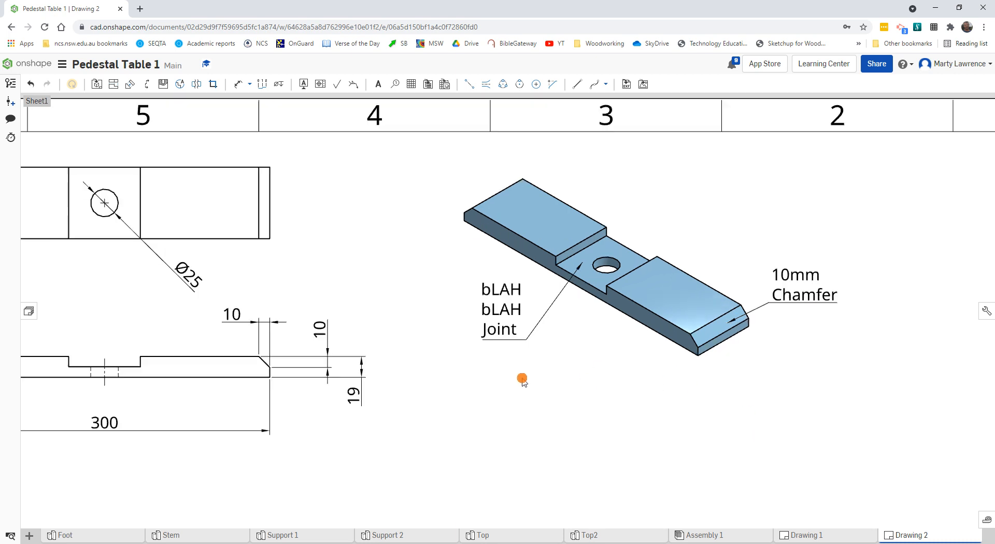
scroll(522, 381, "down", 5)
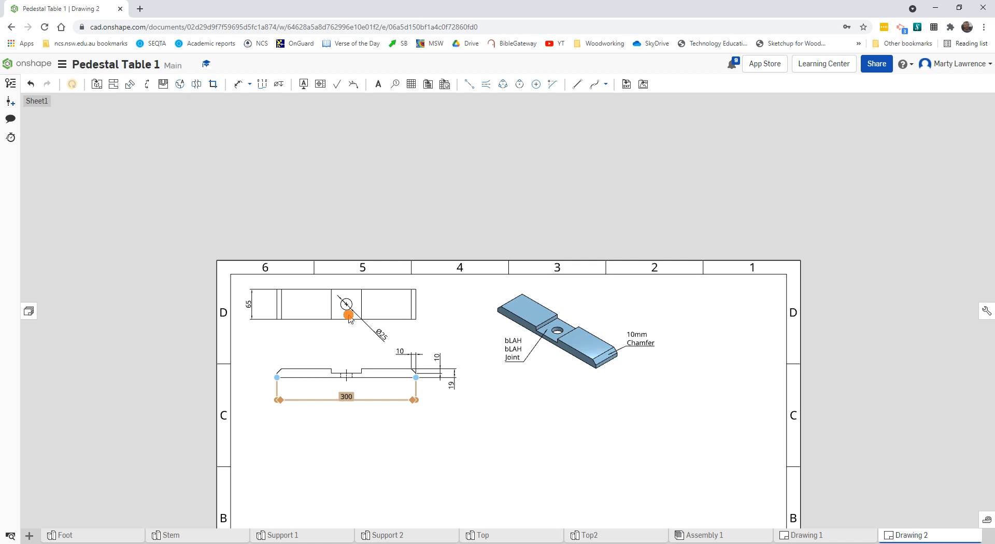
scroll(333, 301, "down", 2)
scroll(333, 302, "up", 3)
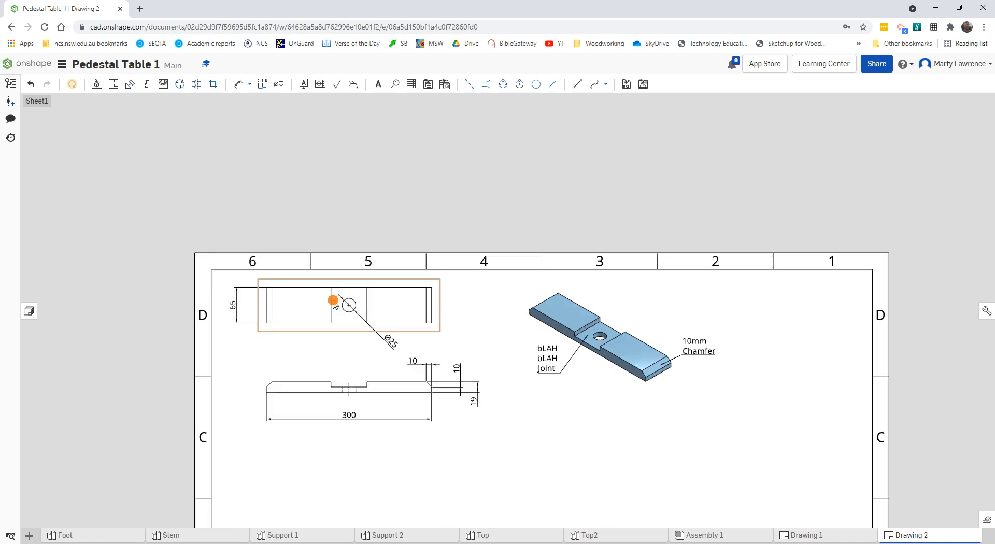
scroll(333, 301, "up", 2)
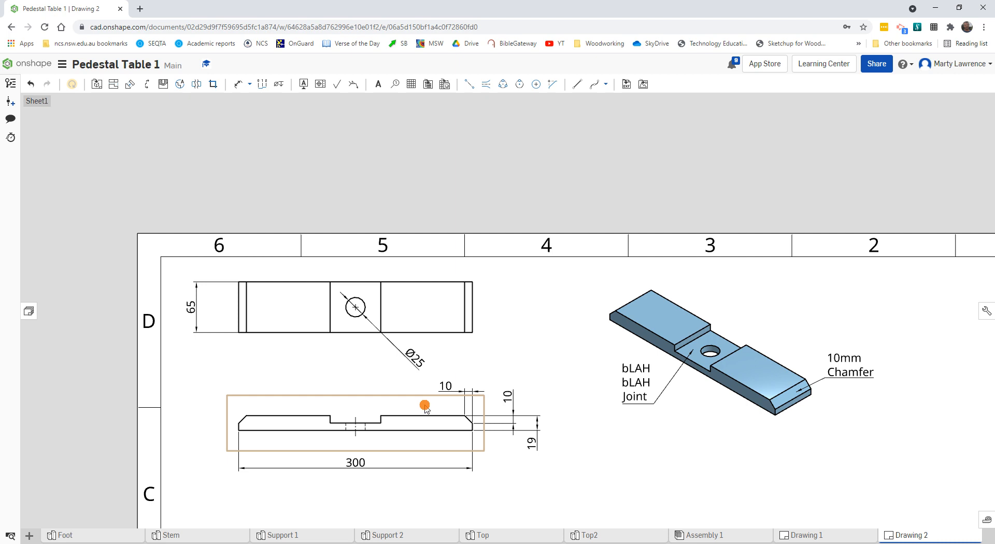
middle_click_drag(444, 382, 455, 351)
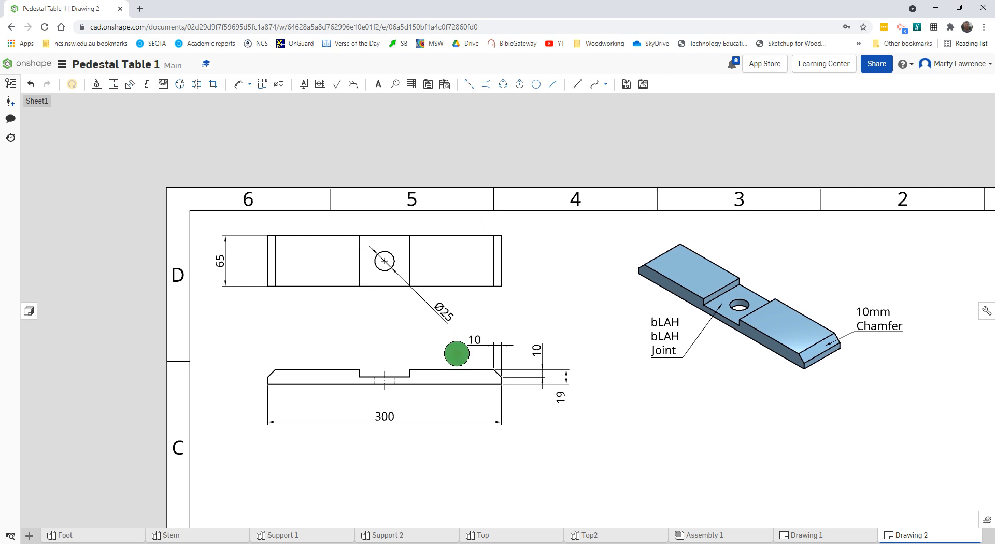
scroll(458, 358, "down", 5)
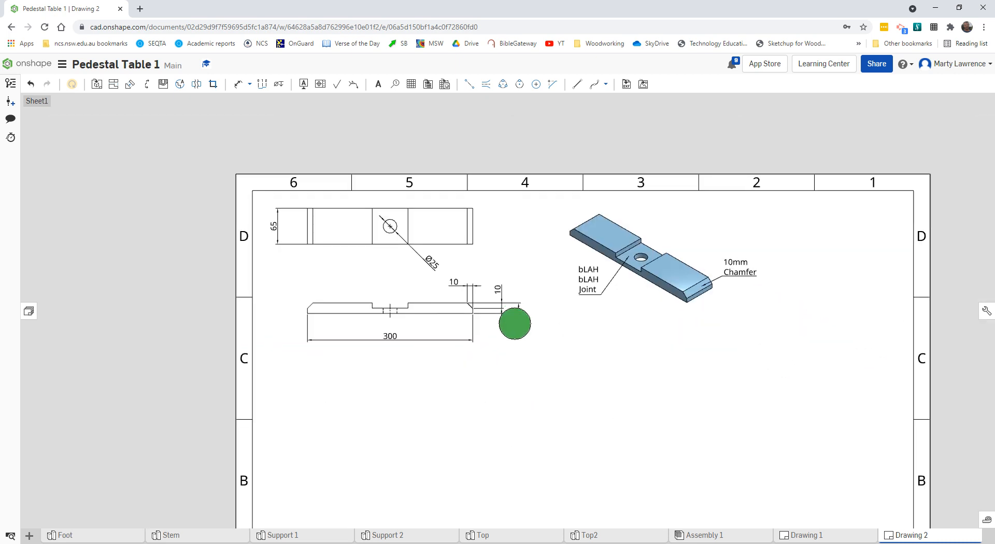
middle_click_drag(539, 366, 481, 309)
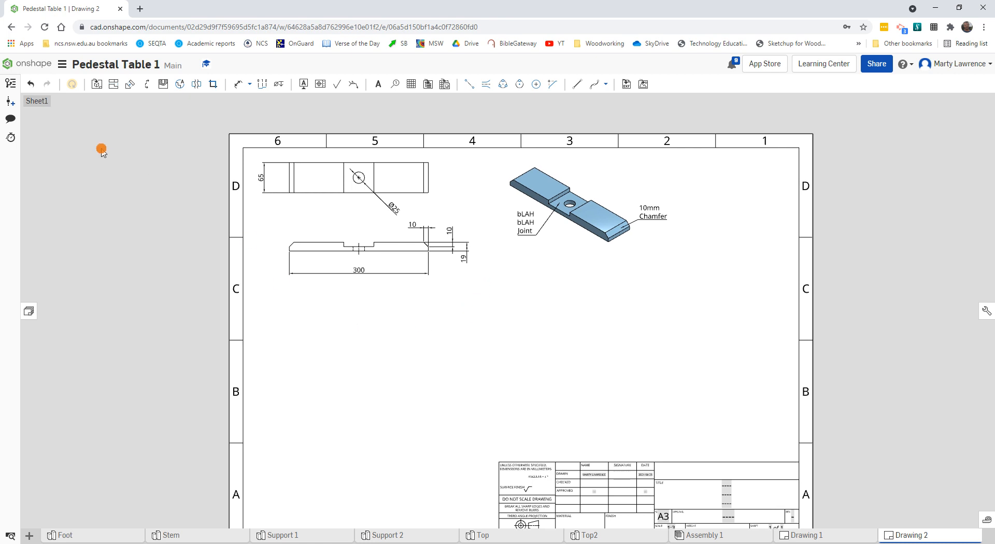
- Insert a front view of Stem Part 1 at the 1:3 sheet scale under column 1, beside the isometric view
left_click(96, 84)
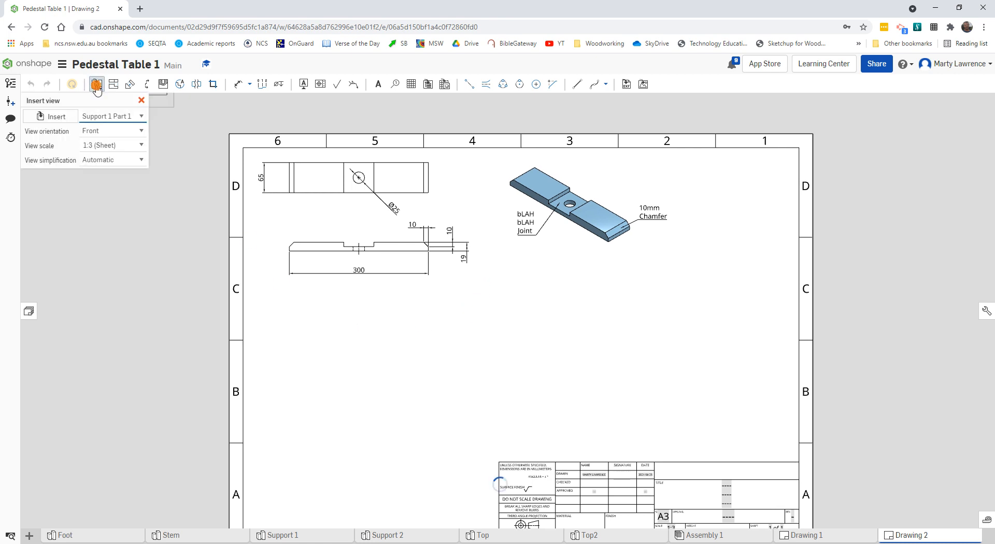
left_click(52, 118)
left_click(52, 117)
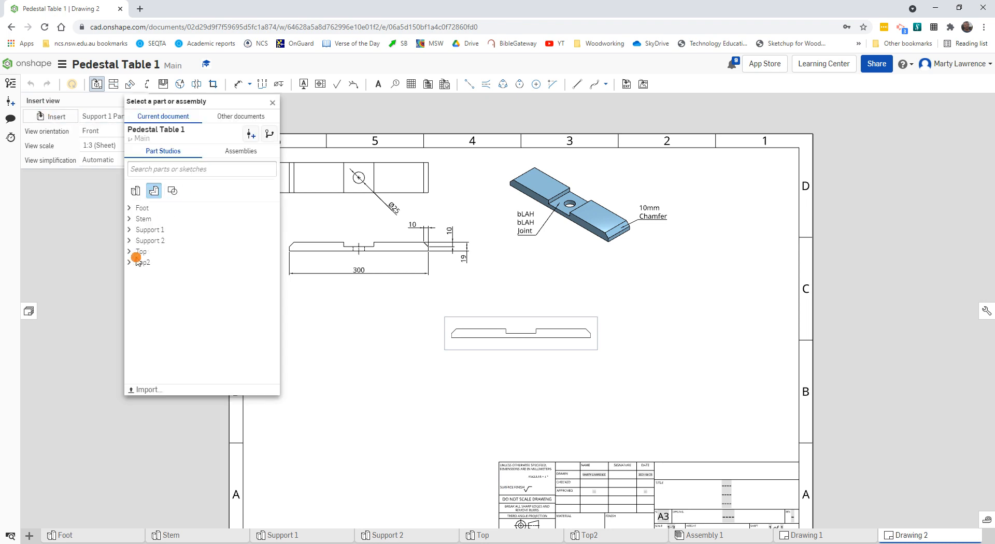
left_click(130, 219)
left_click(167, 229)
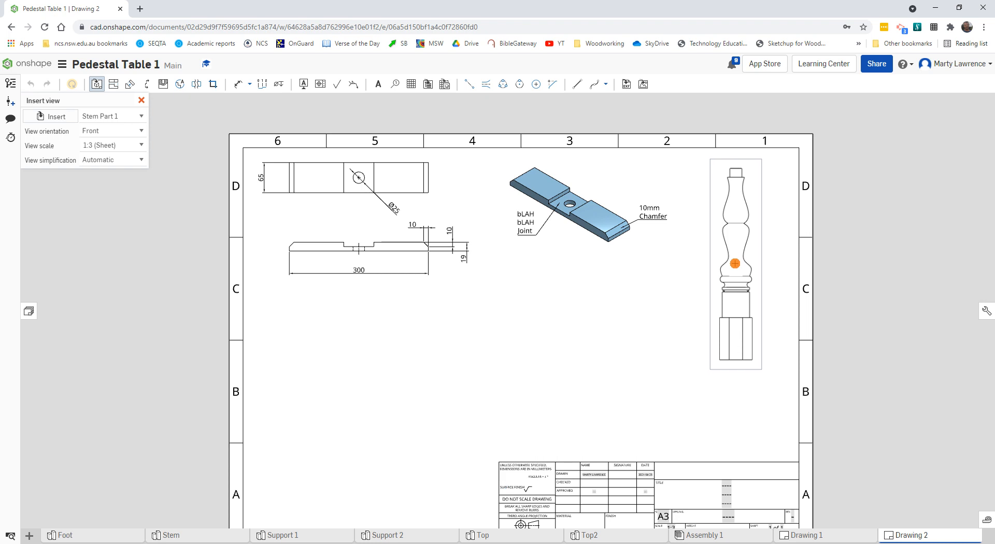
left_click(735, 263)
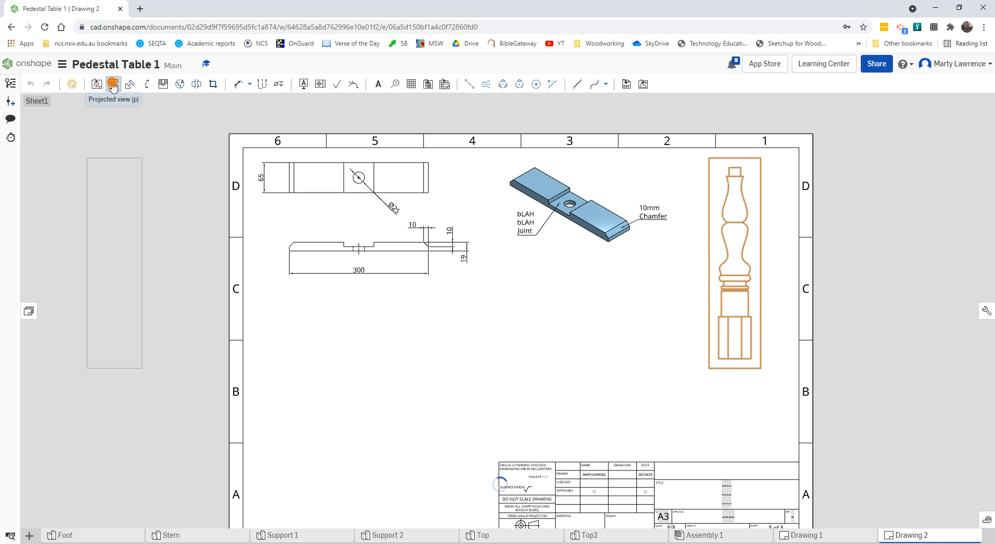
left_click(113, 84)
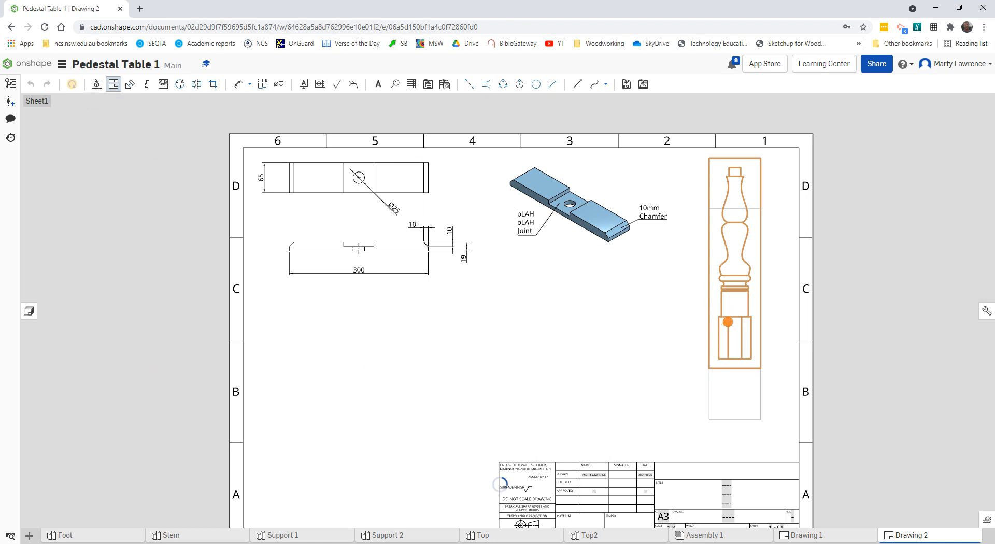
left_click(725, 323)
left_click(113, 85)
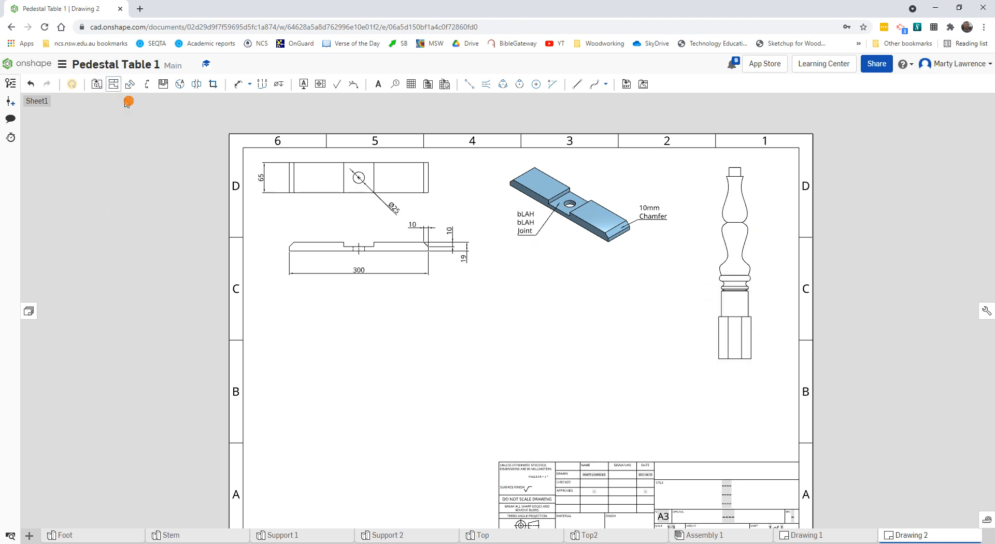
- Dimension the height of the spigot on top of the stem's front view, placing the dimension left of the stem
left_click(238, 84)
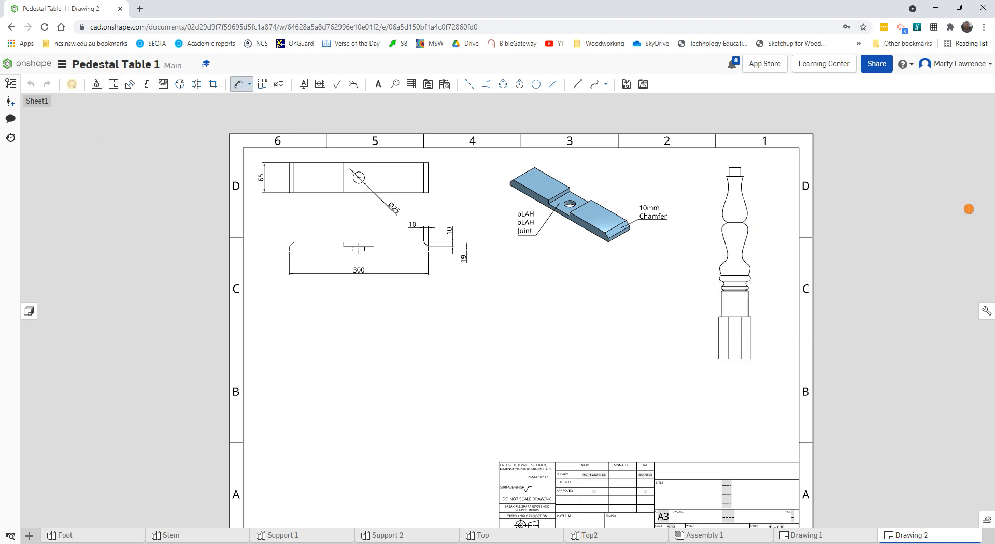
scroll(815, 168, "up", 1)
scroll(724, 160, "up", 4)
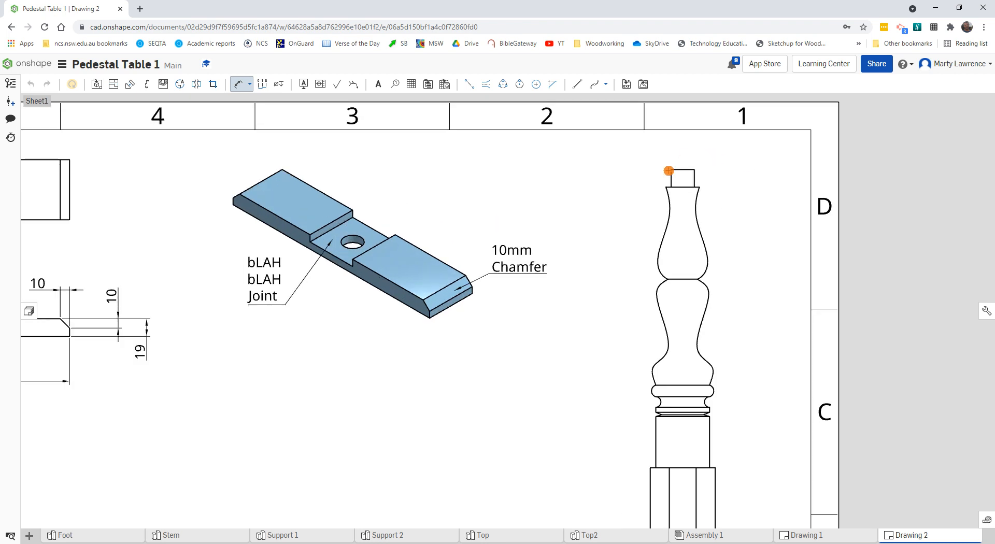
left_click(672, 169)
left_click(671, 187)
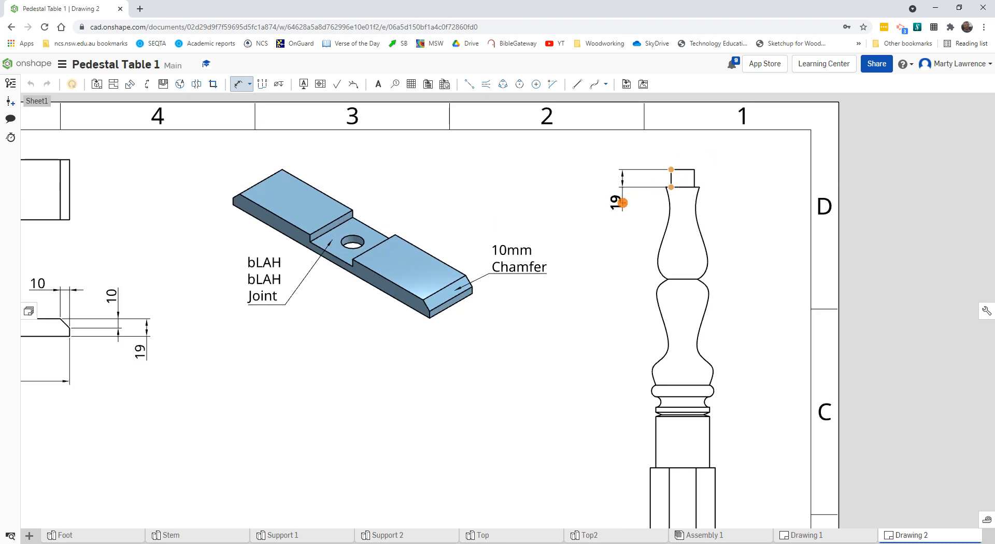
left_click(620, 195)
double_click(660, 173)
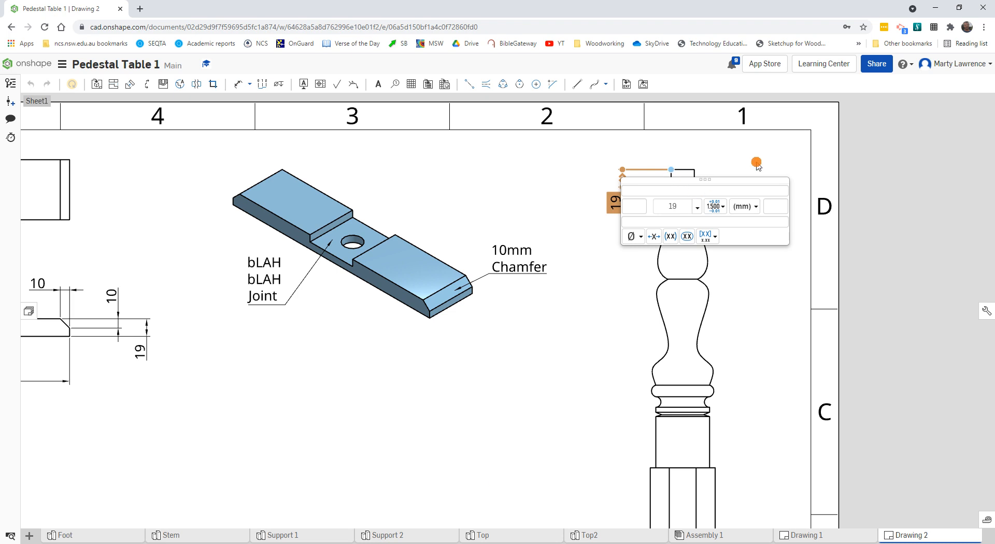
key("Escape")
key("Escape")
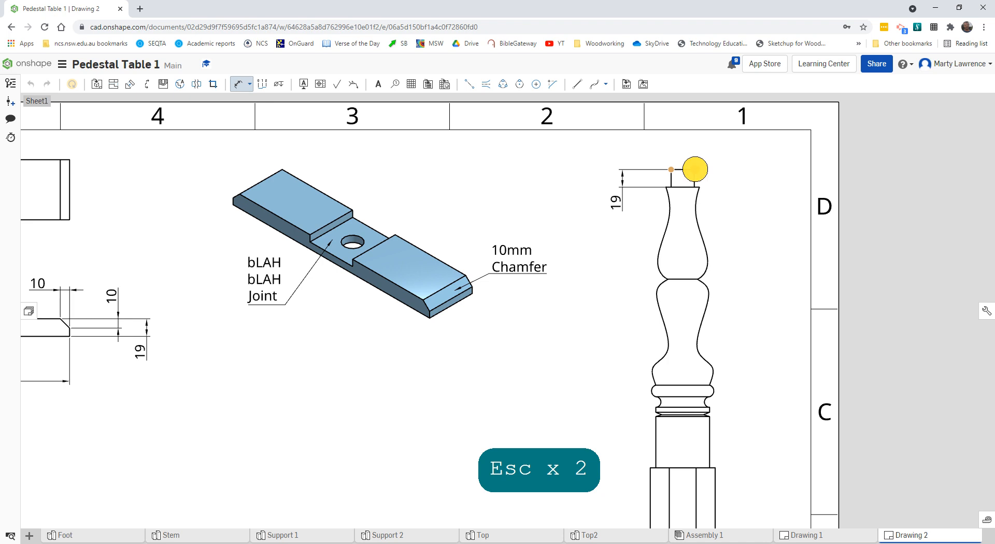
- Dimension the spigot's width between its two top corners, with the text above the stem
left_click(694, 169)
left_click(730, 148)
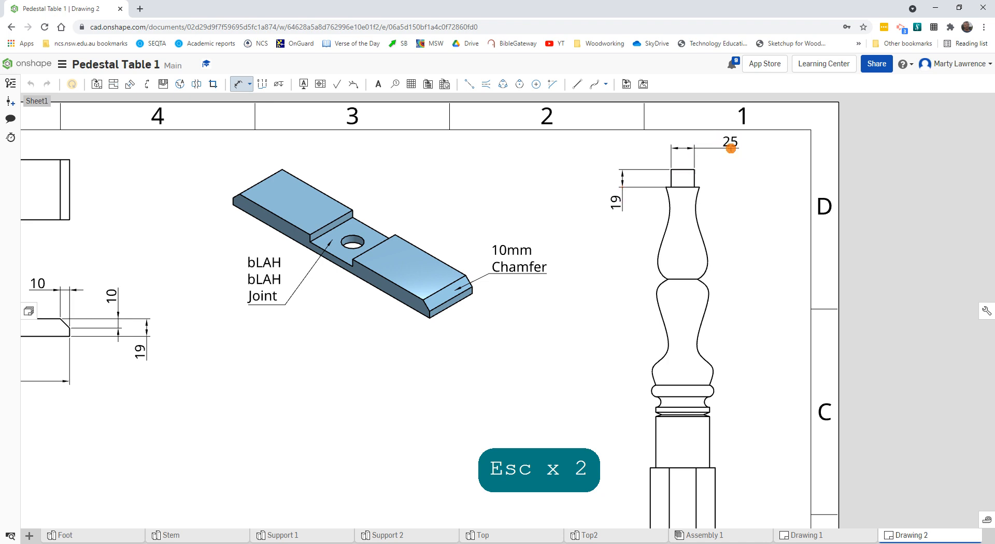
scroll(753, 226, "down", 1)
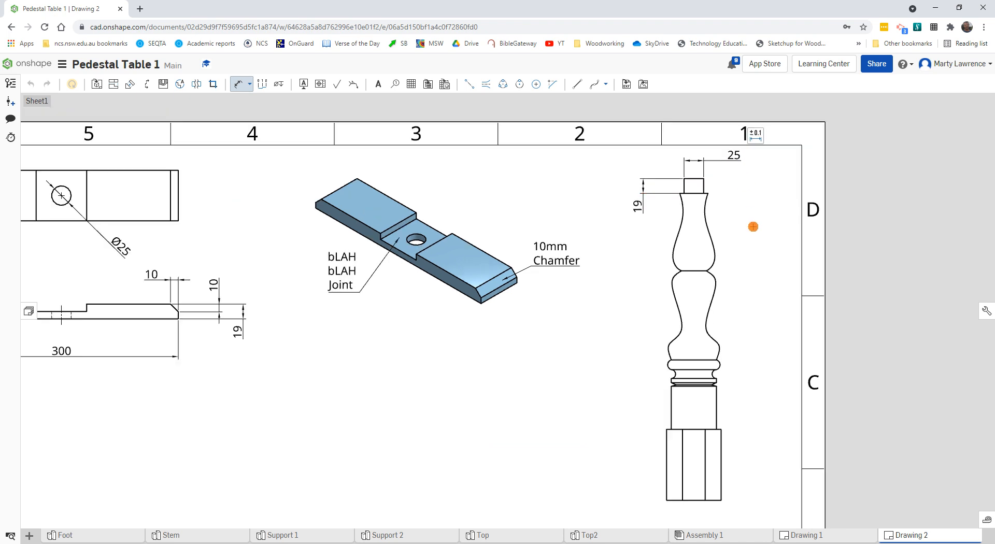
scroll(753, 227, "up", 1)
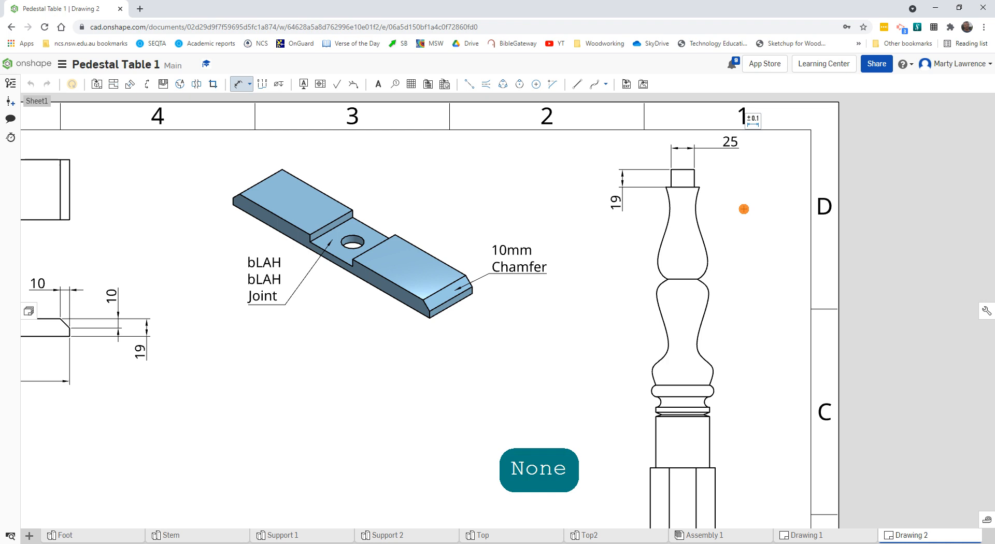
- Delete the corner-to-corner width dimension above the stem's spigot
key("ctrl+z")
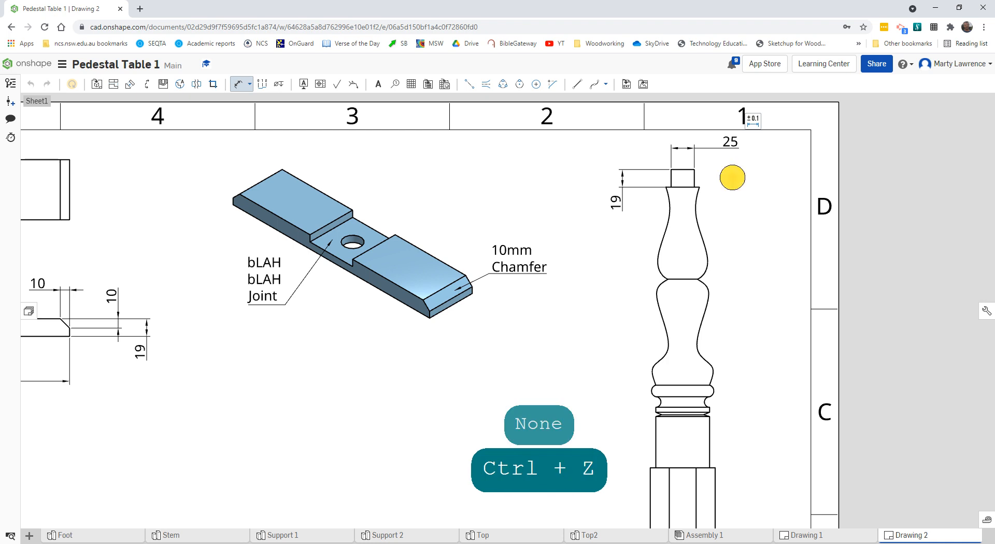
key("Escape")
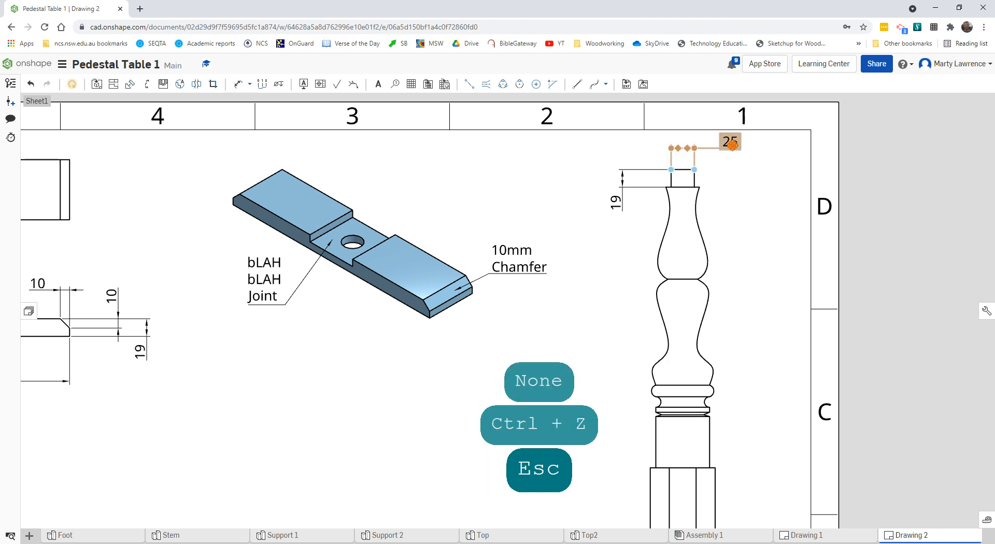
left_click(732, 147)
key("Delete")
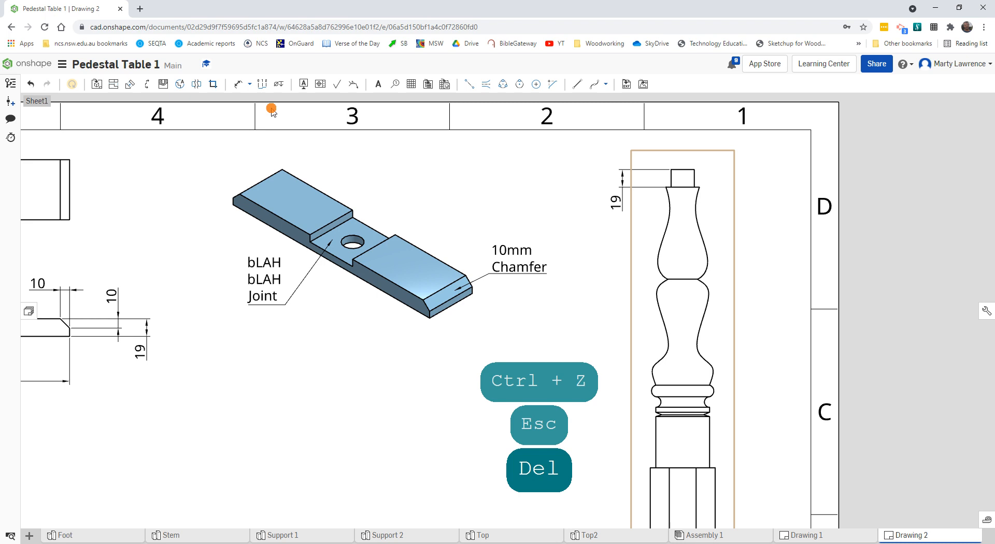
- Add a diameter dimension between the two vertical side edges of the stem's spigot, placed above the view
left_click(238, 84)
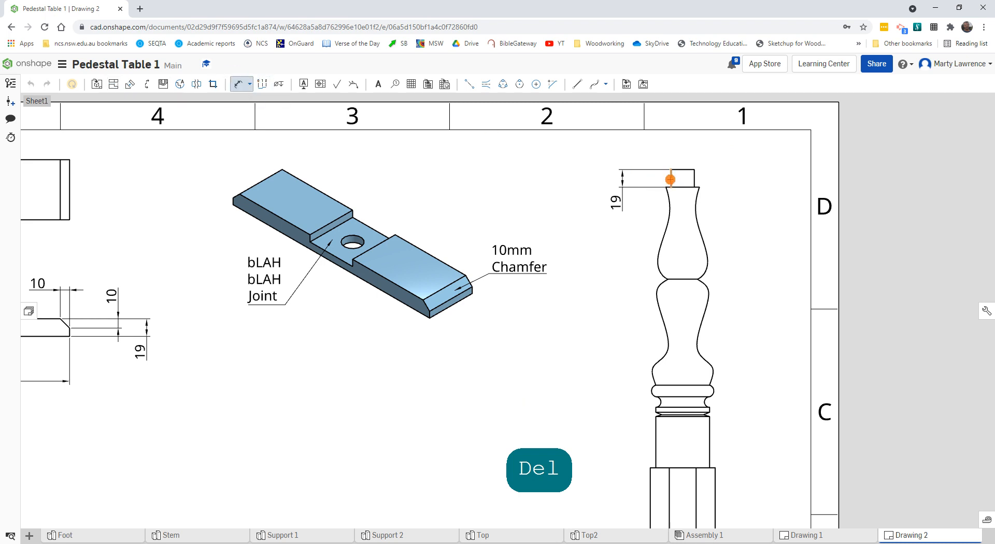
left_click(668, 181)
left_click(693, 180)
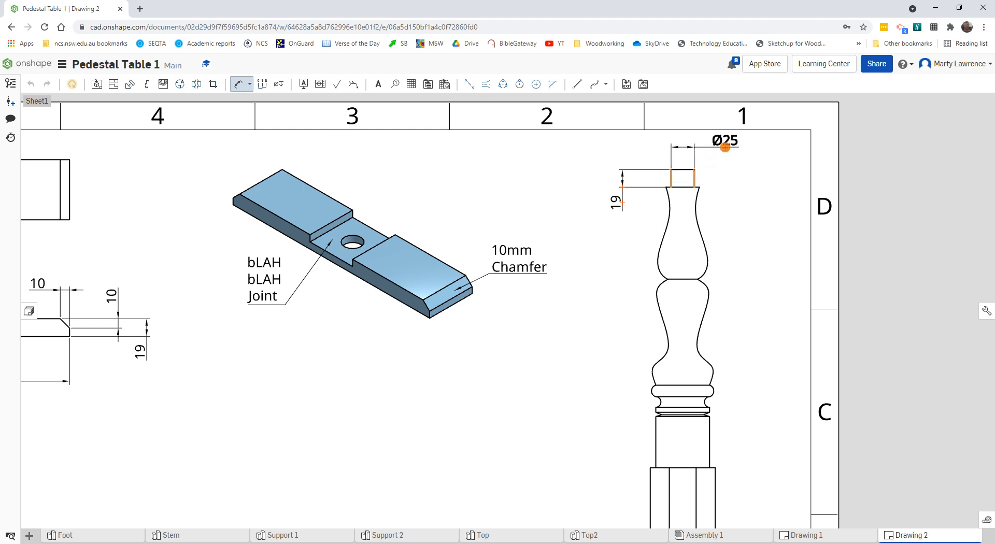
left_click(725, 148)
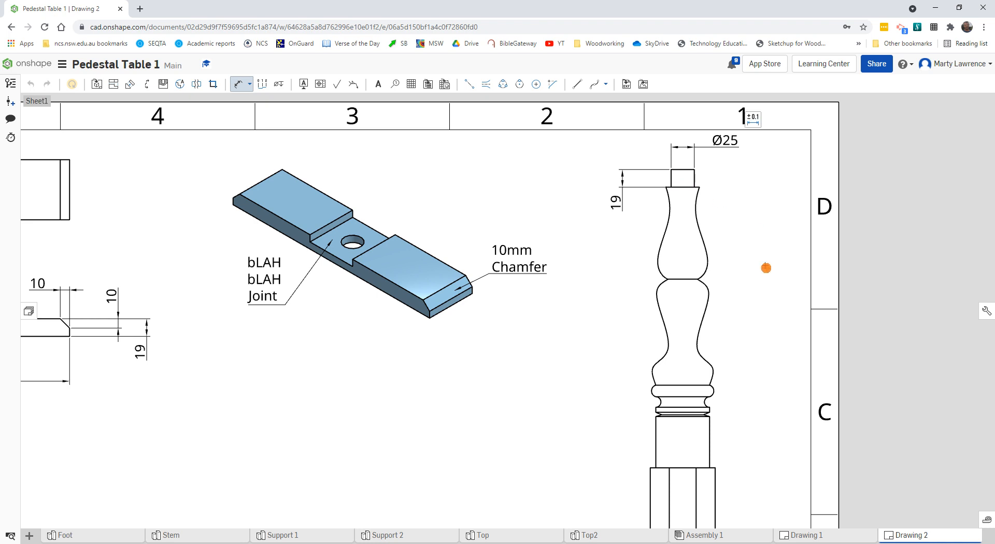
- Dimension the stem's overall height from the spigot's top to the base's bottom edge, placed right of the view near the border
scroll(757, 312, "down", 4)
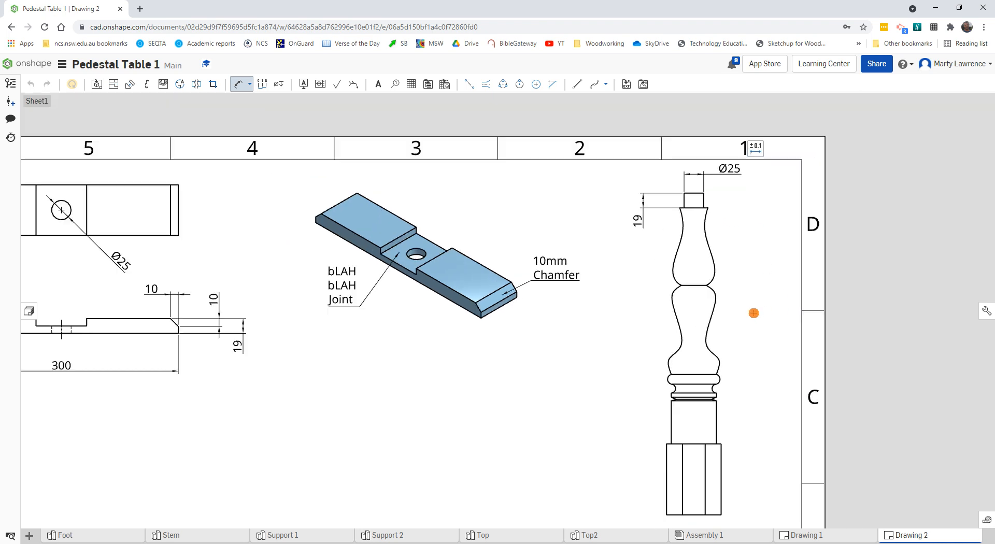
scroll(732, 347, "up", 4)
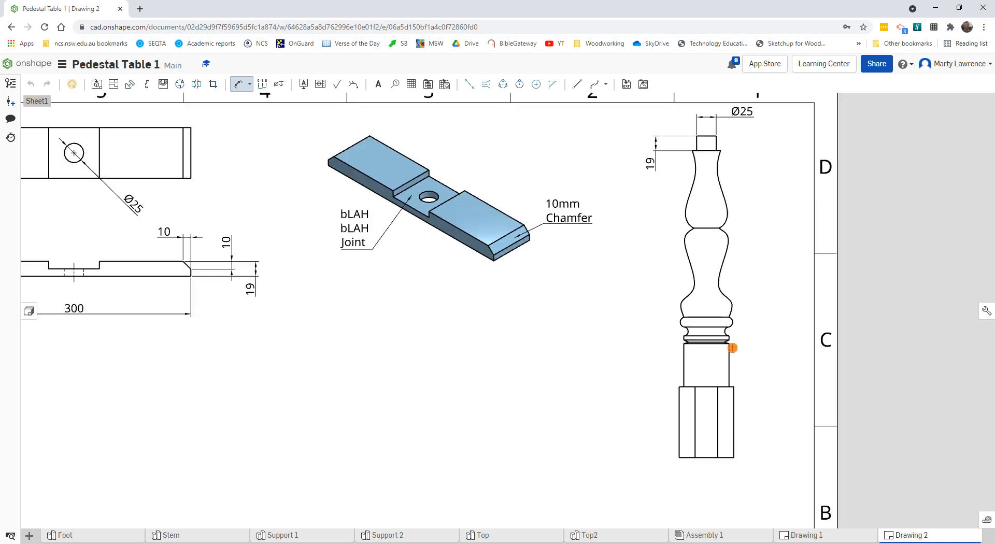
left_click(706, 136)
left_click(706, 458)
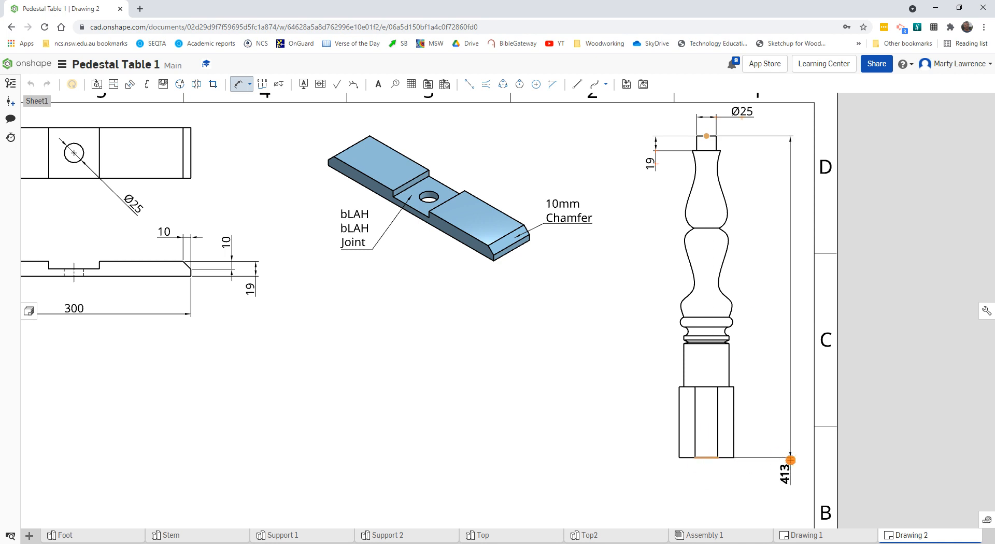
left_click(798, 363)
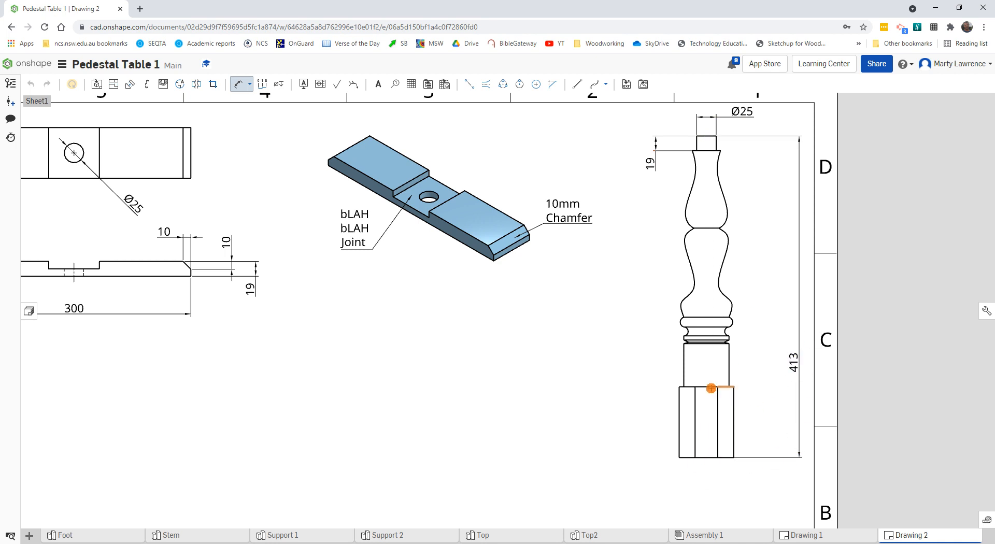
- Dimension the height of the stem's faceted base section, placed between the stem and the overall height dimension
left_click(706, 386)
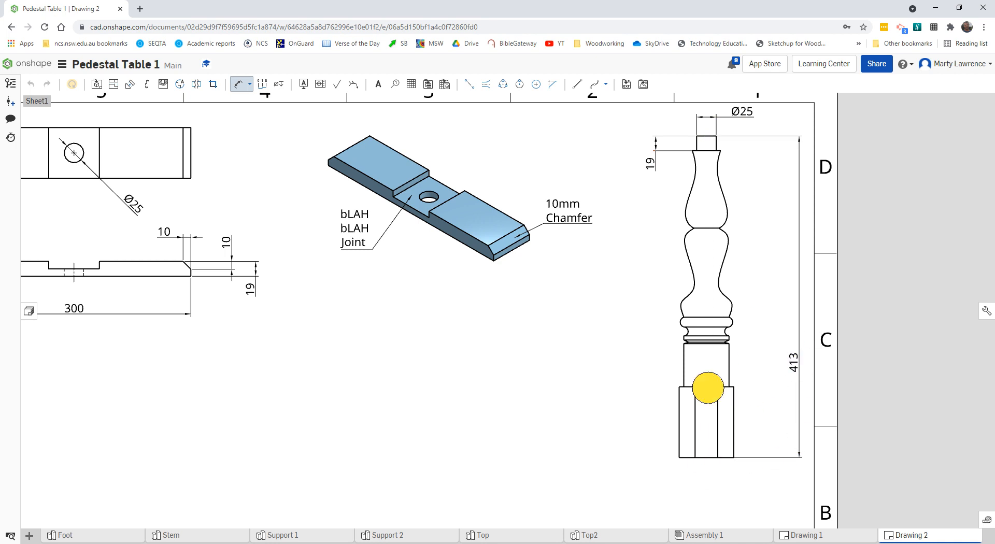
left_click(706, 458)
left_click(759, 414)
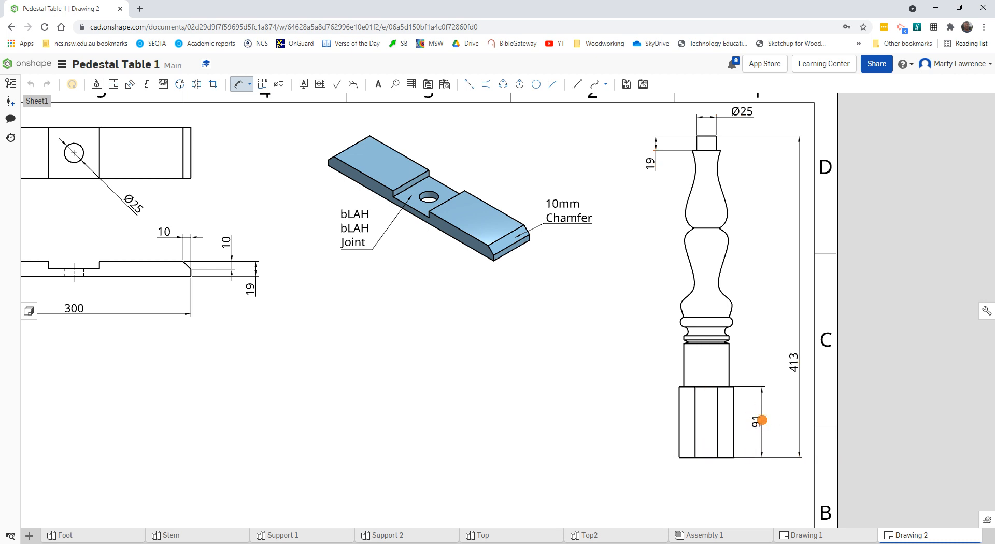
- Project a view of the stem's octagonal end from the front view and place it directly below, above the title block
scroll(703, 402, "up", 2)
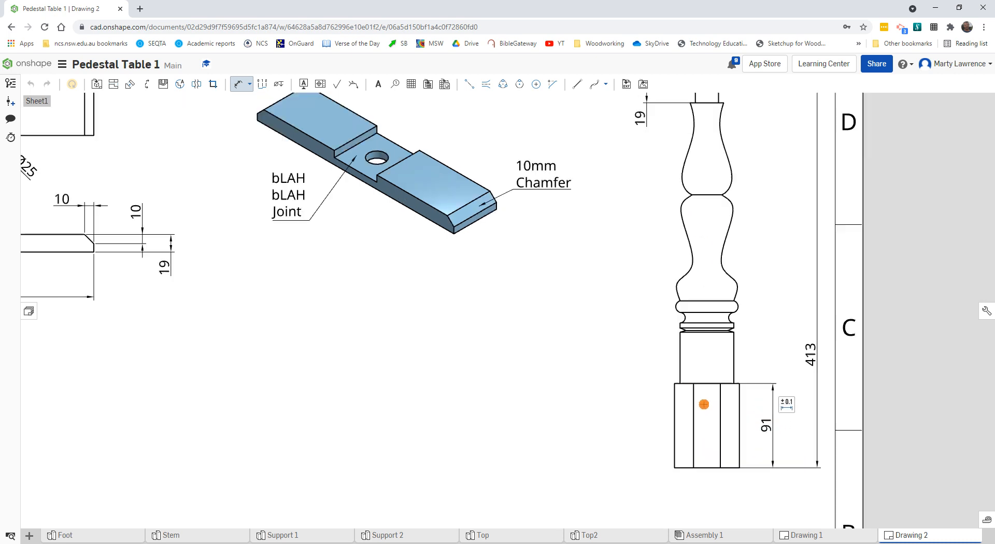
right_click_drag(705, 405, 639, 231)
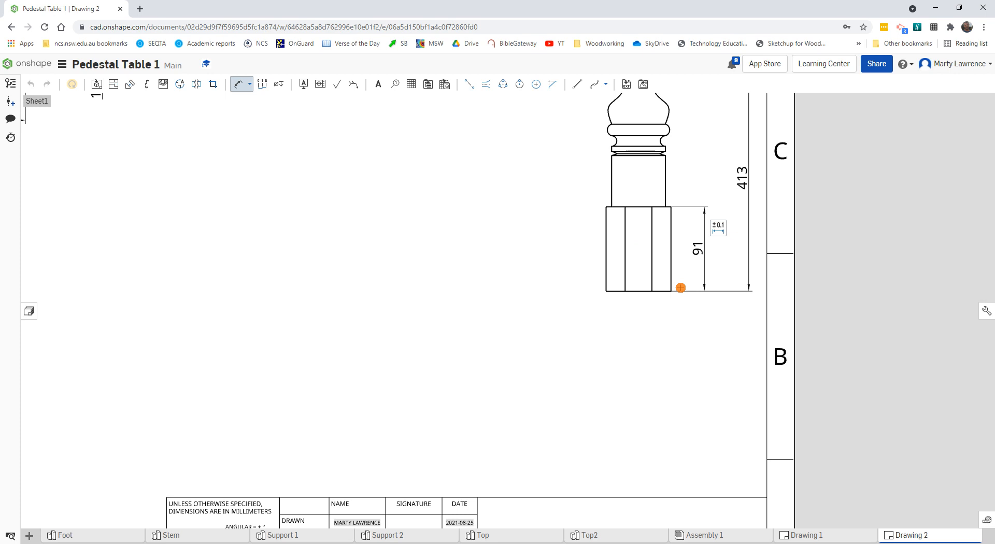
scroll(657, 318, "down", 1)
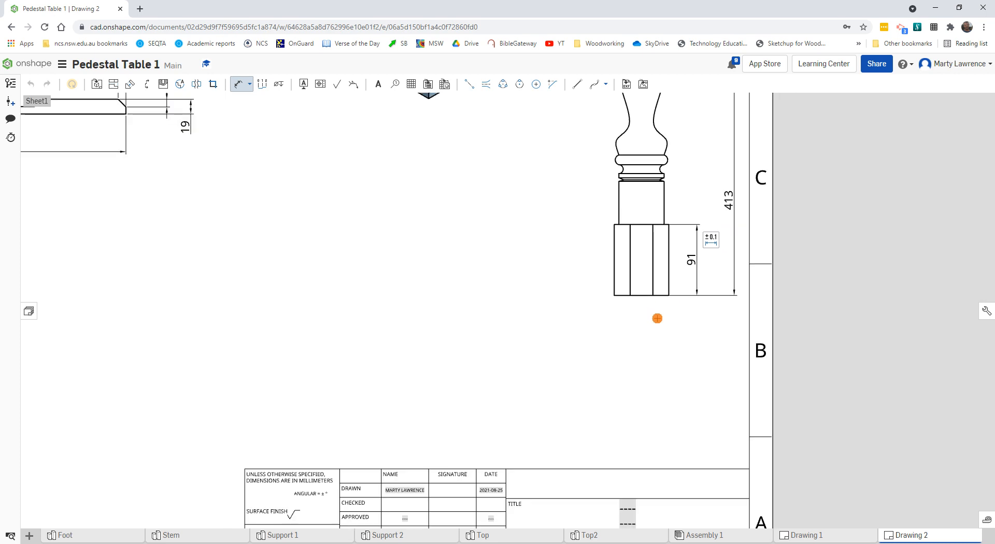
left_click(112, 84)
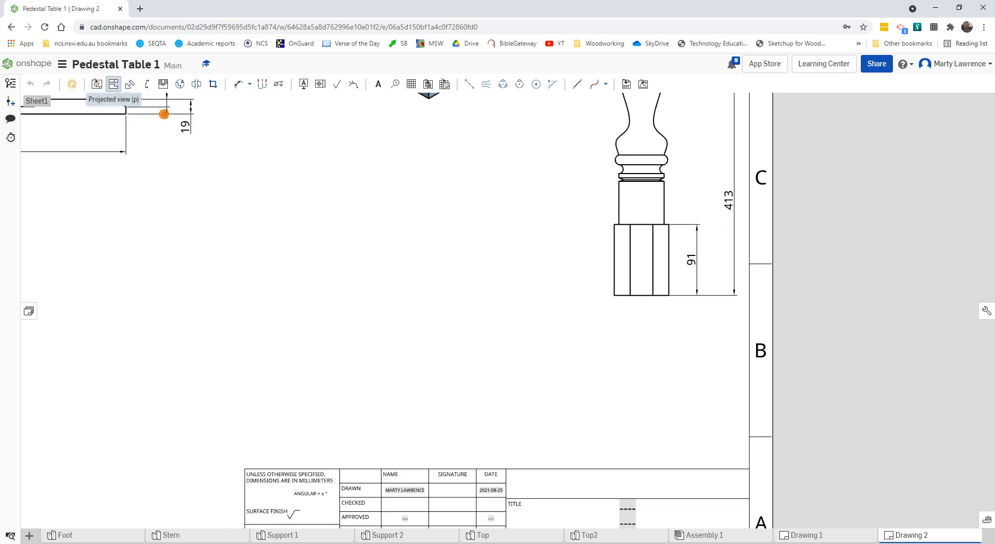
left_click(642, 165)
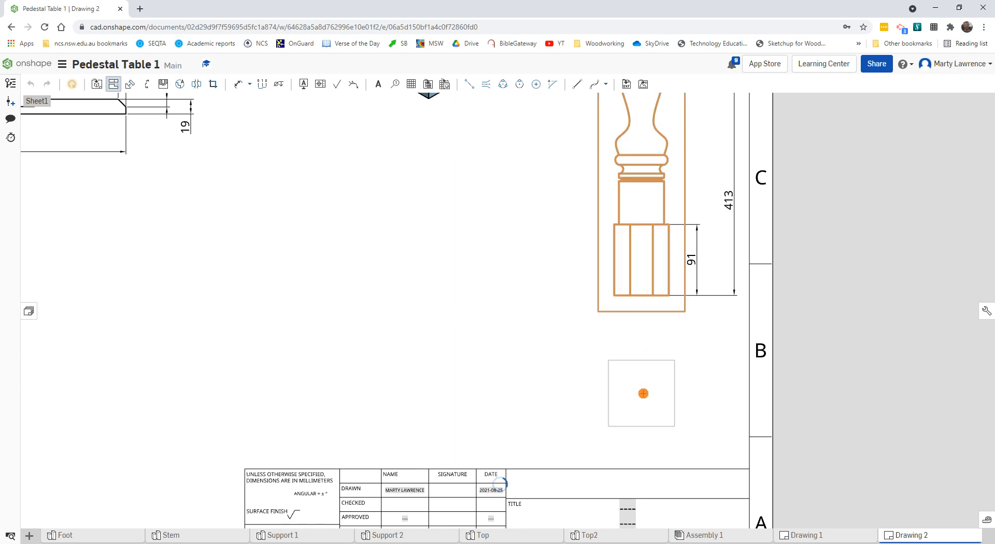
left_click(643, 394)
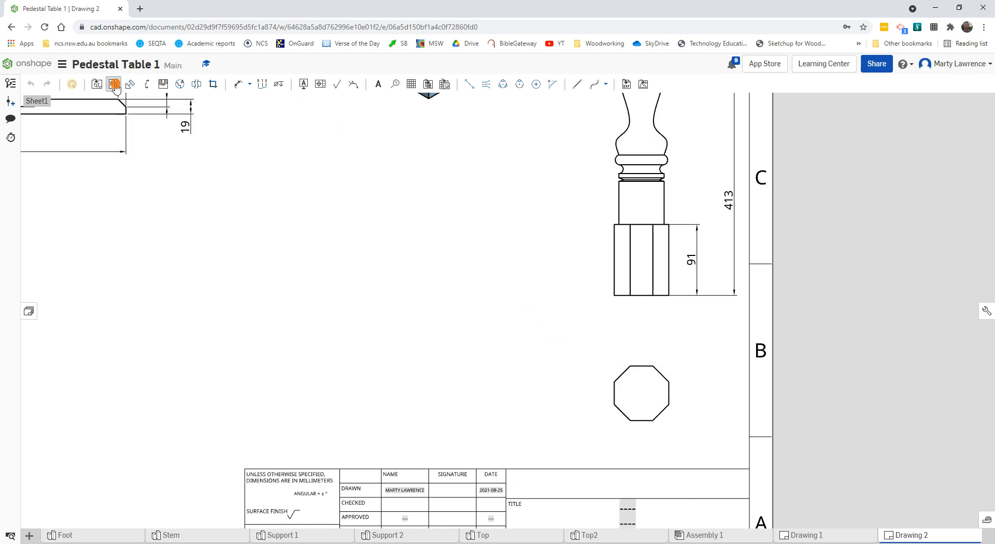
- Dimension the octagonal end view across its top and bottom flats, placing the dimension to its right
left_click(238, 84)
left_click(644, 367)
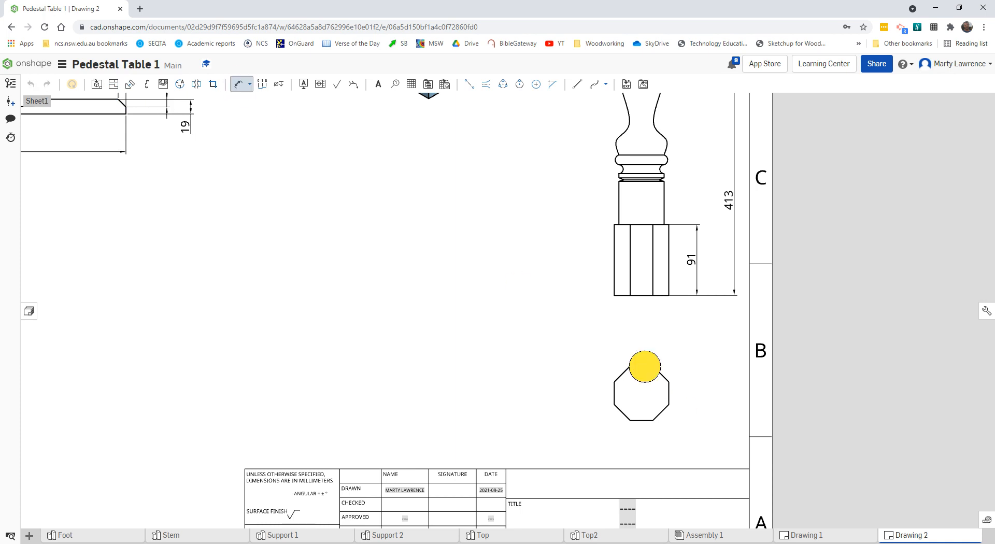
left_click(642, 420)
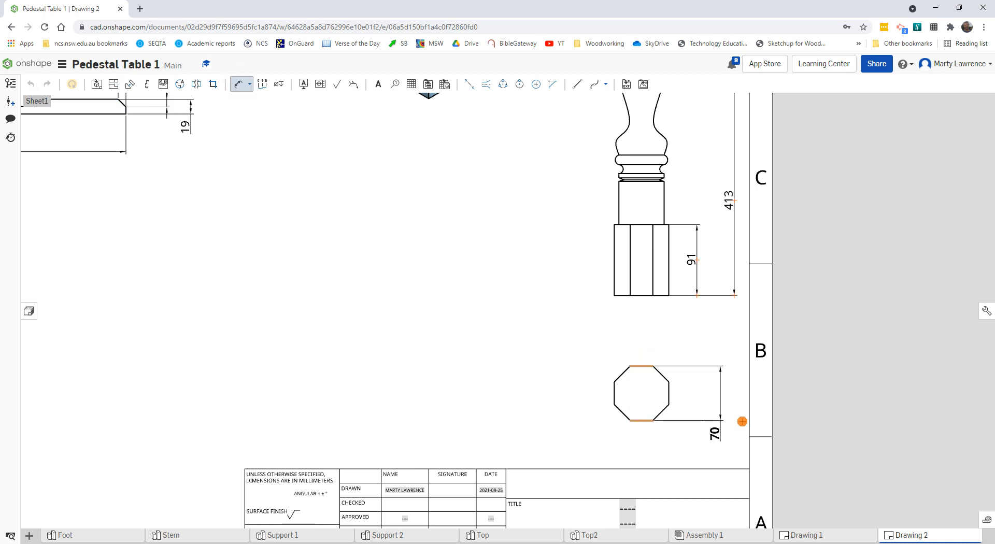
left_click(725, 424)
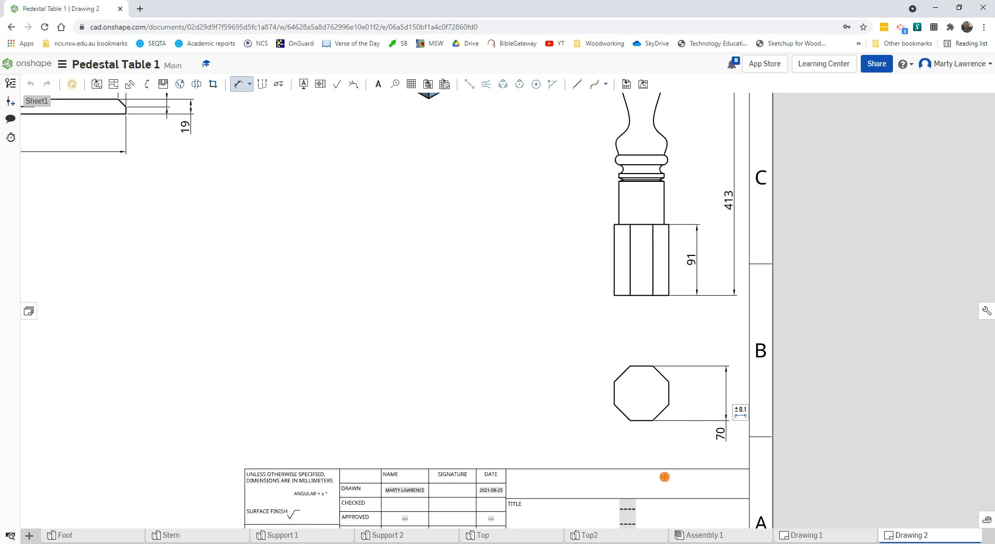
- Examine the whole sheet with its dimensioned views and title block, and the commands available for the document, such as printing
scroll(642, 413, "down", 3)
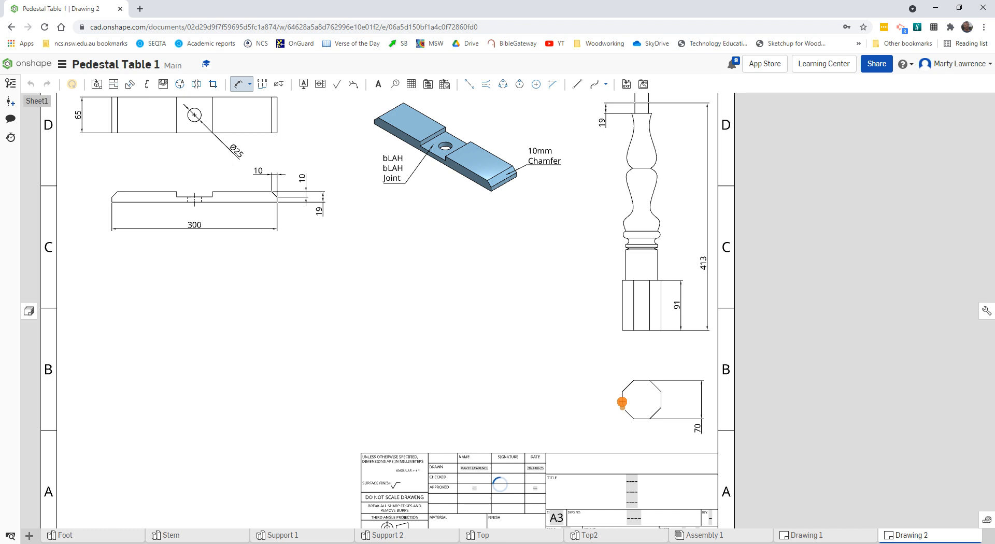
left_click(659, 410)
scroll(600, 396, "down", 1)
mouse_move(424, 282)
middle_mouse_down()
mouse_move(537, 353)
mouse_move(509, 313)
middle_mouse_up()
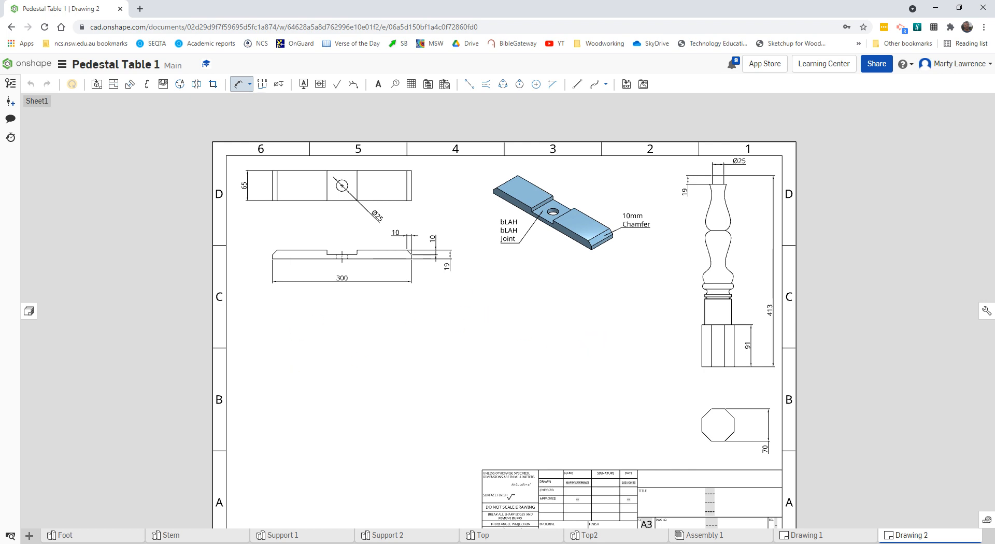
left_click(377, 85)
middle_click_drag(584, 441, 511, 349)
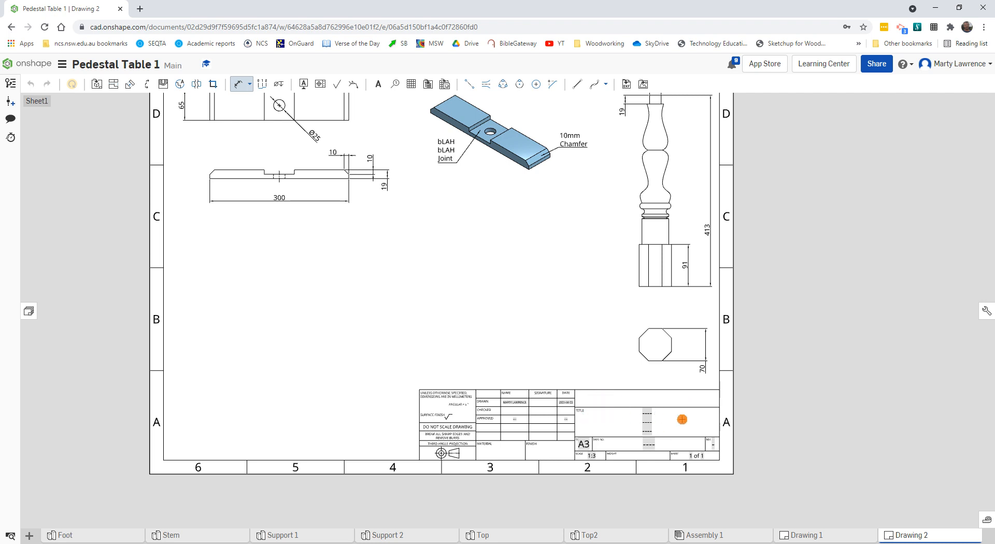
scroll(499, 305, "down", 2)
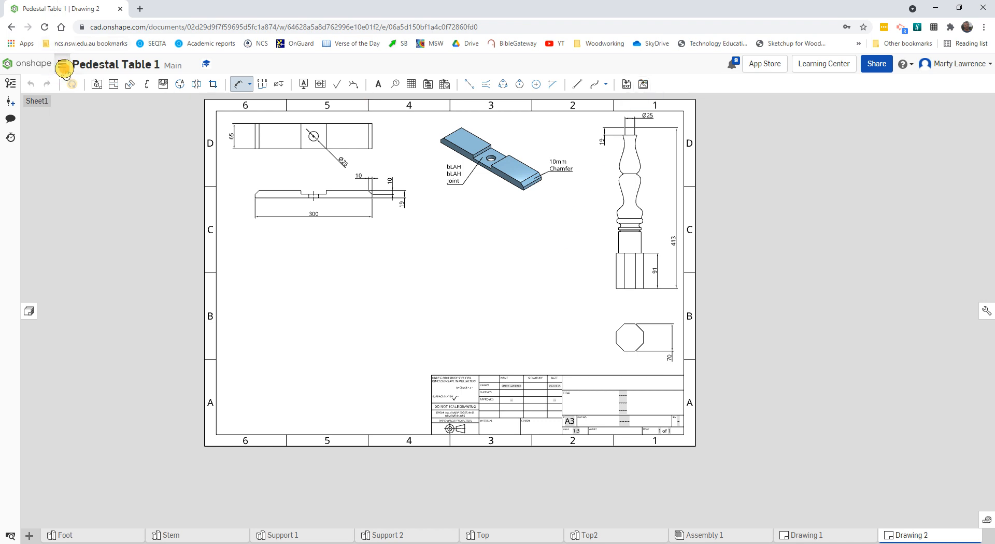
left_click(61, 63)
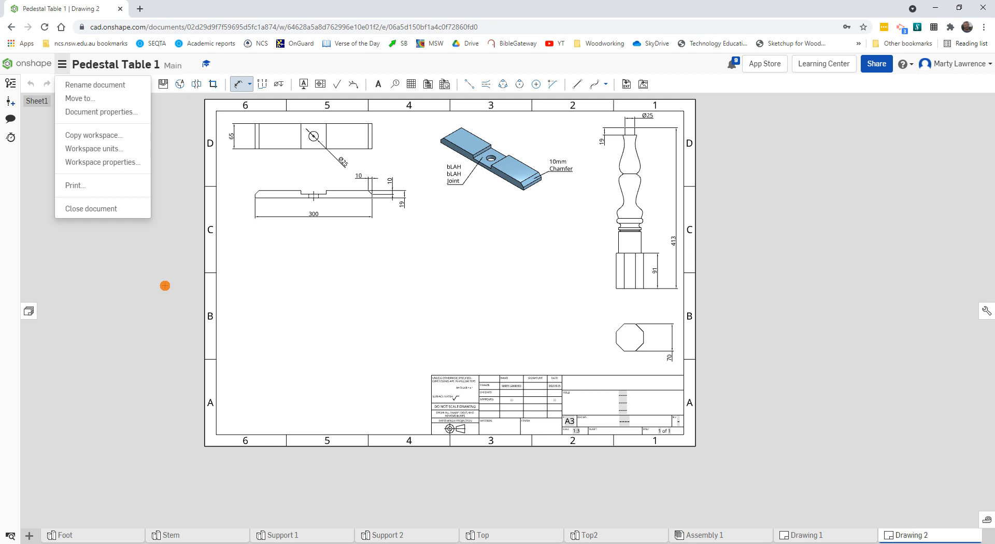
key("Escape")
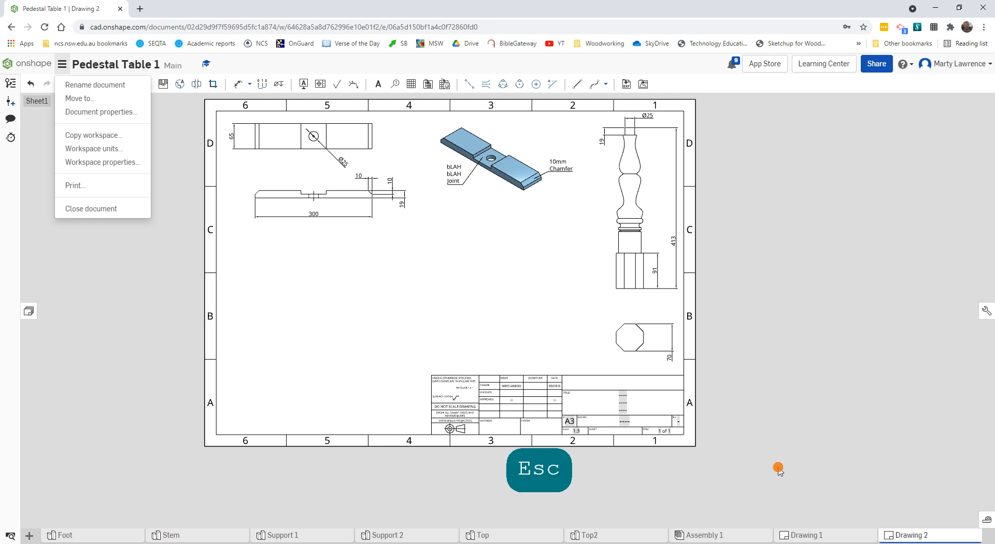
scroll(781, 396, "up", 1)
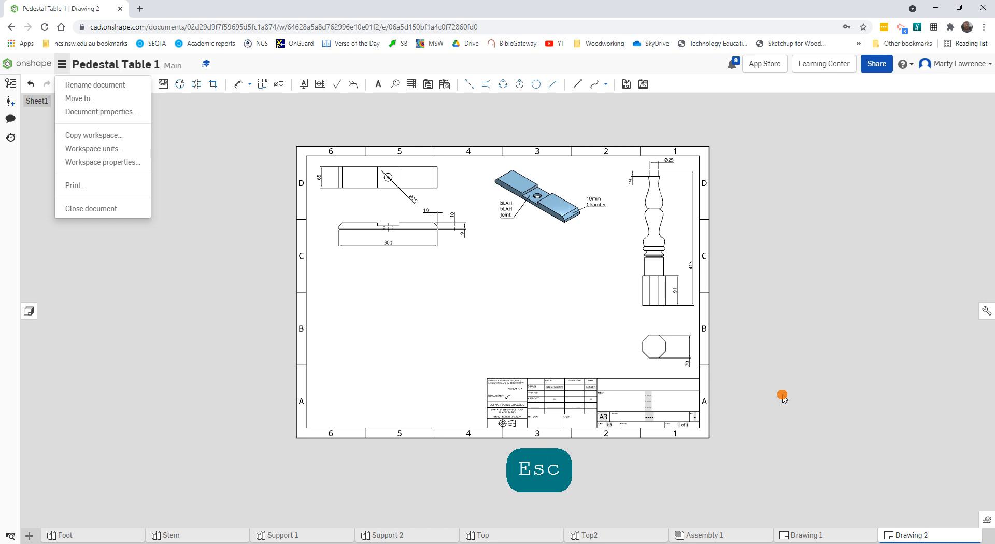
scroll(731, 198, "down", 1)
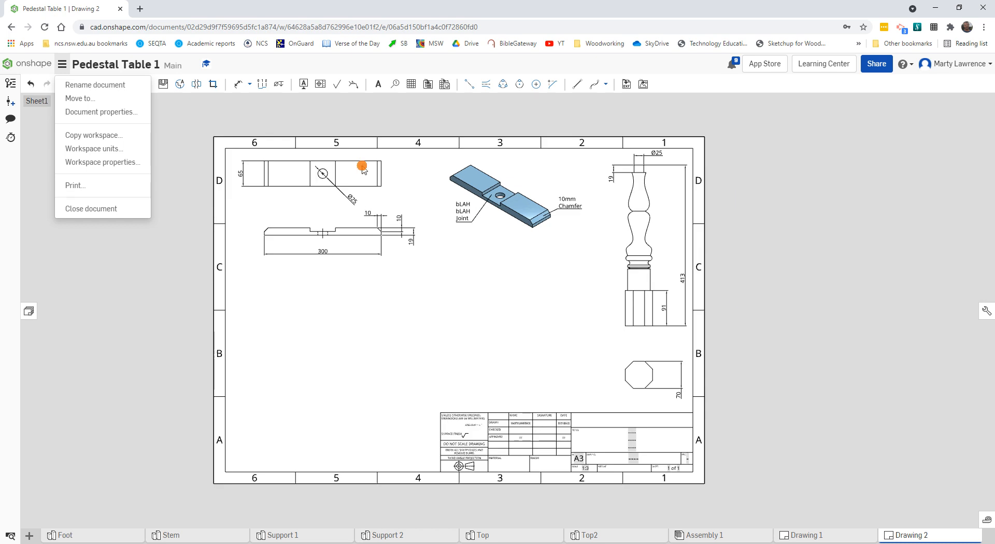